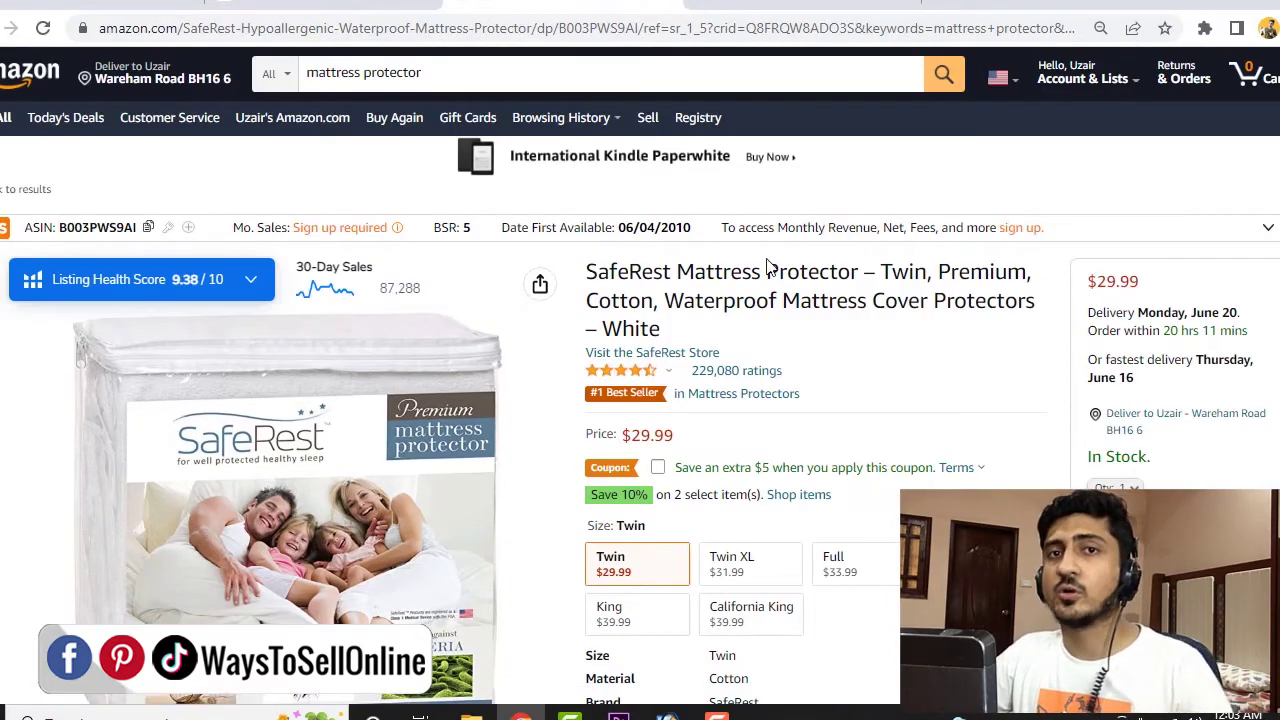
pyautogui.scroll(-15, 700, 380)
pyautogui.scroll(-20, 650, 391)
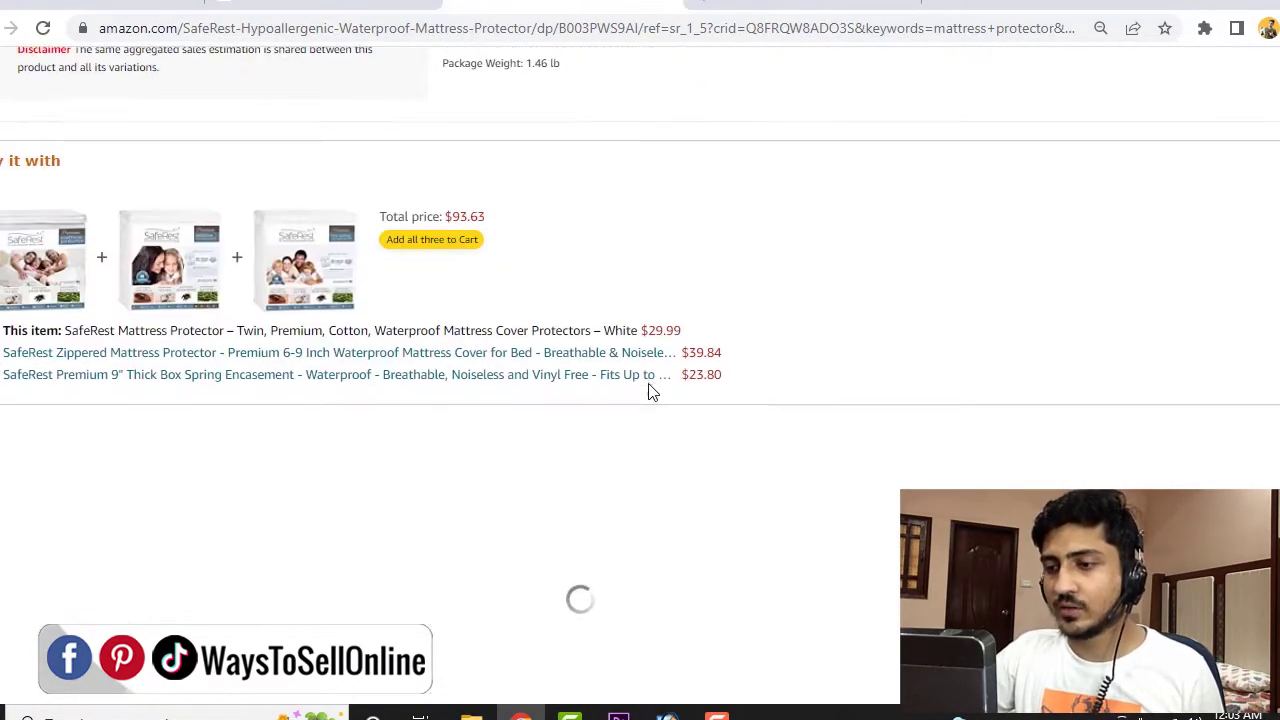
pyautogui.scroll(6, 180, 230)
pyautogui.scroll(2, 286, 291)
pyautogui.scroll(-2, 234, 283)
pyautogui.scroll(-3, 592, 383)
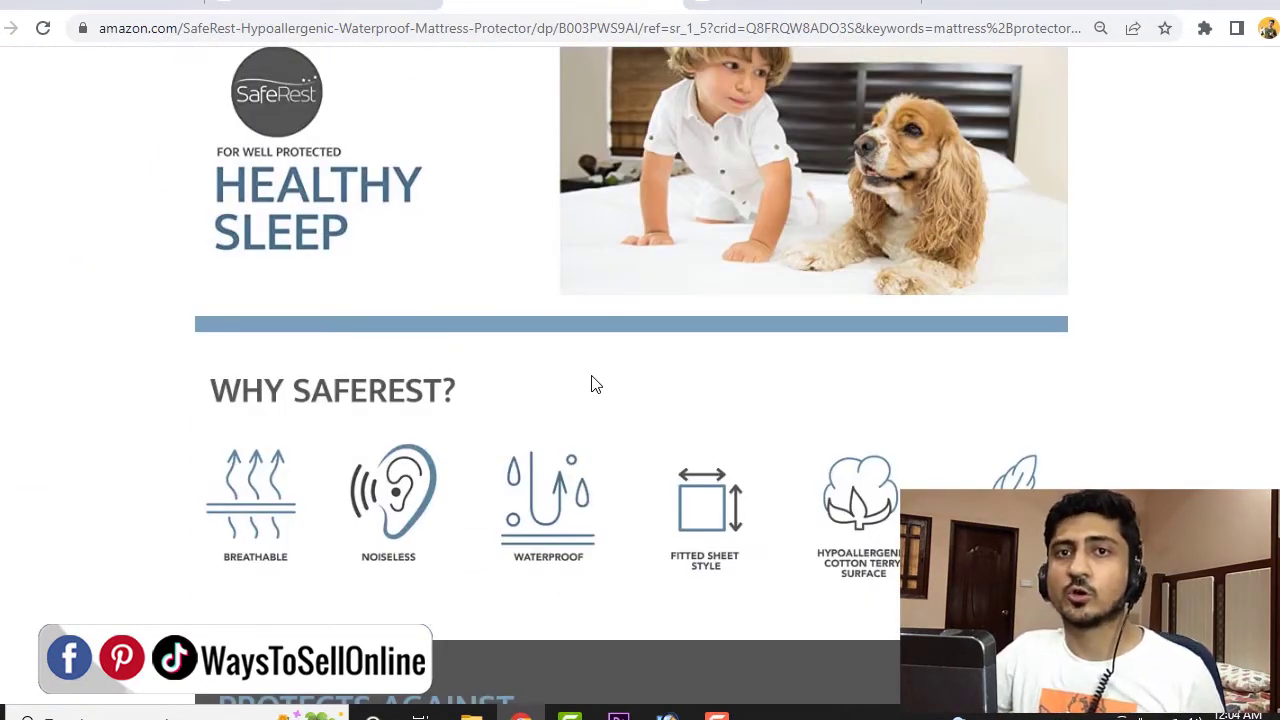
pyautogui.scroll(1, 292, 191)
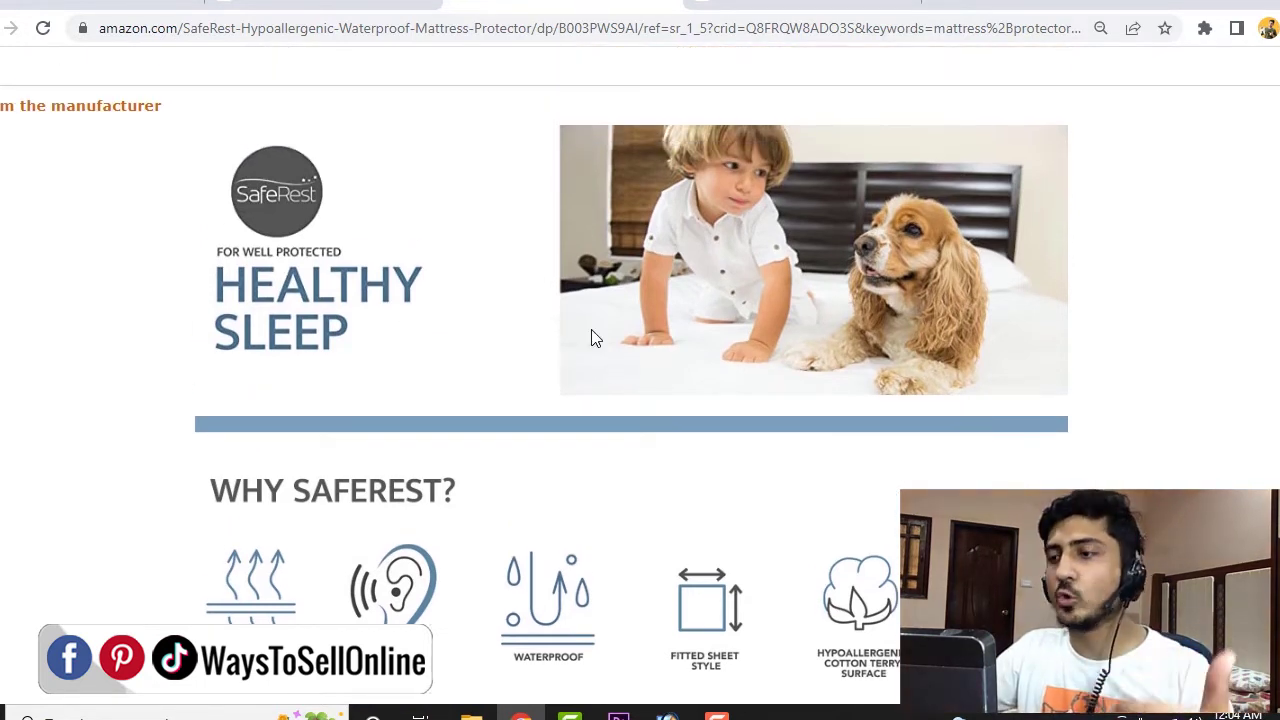
pyautogui.scroll(-3, 850, 298)
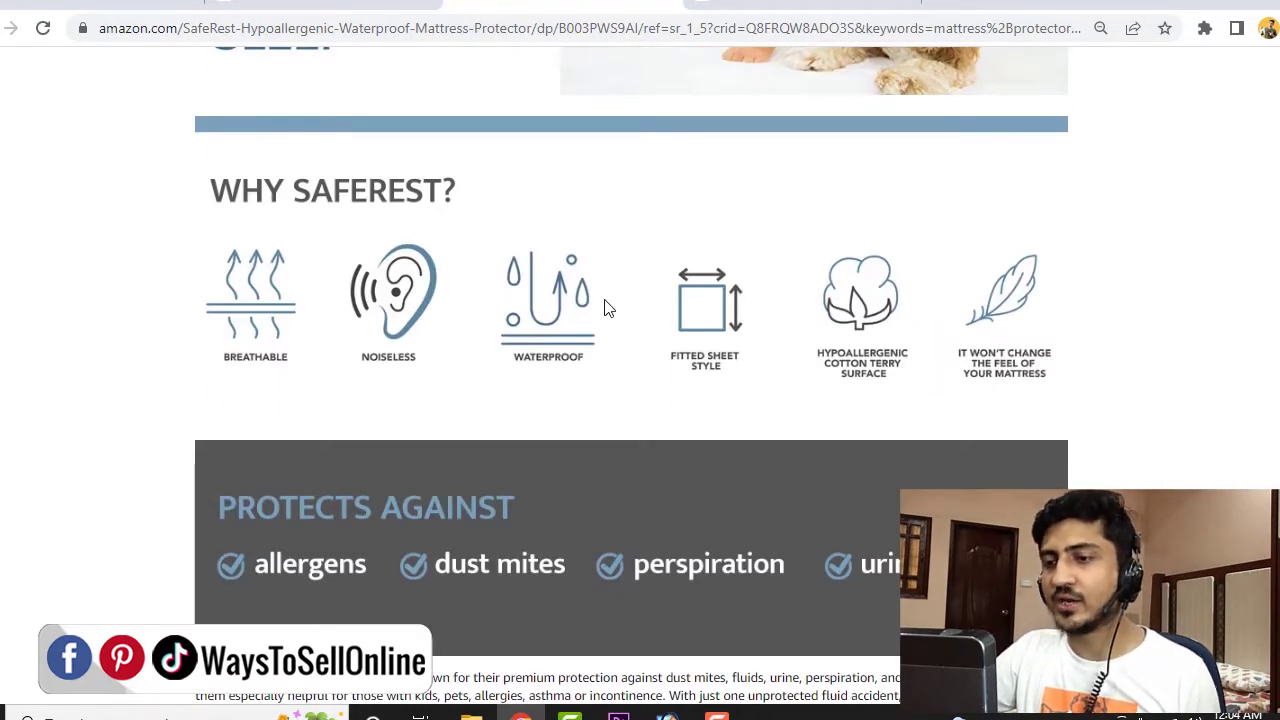
pyautogui.scroll(-5, 600, 315)
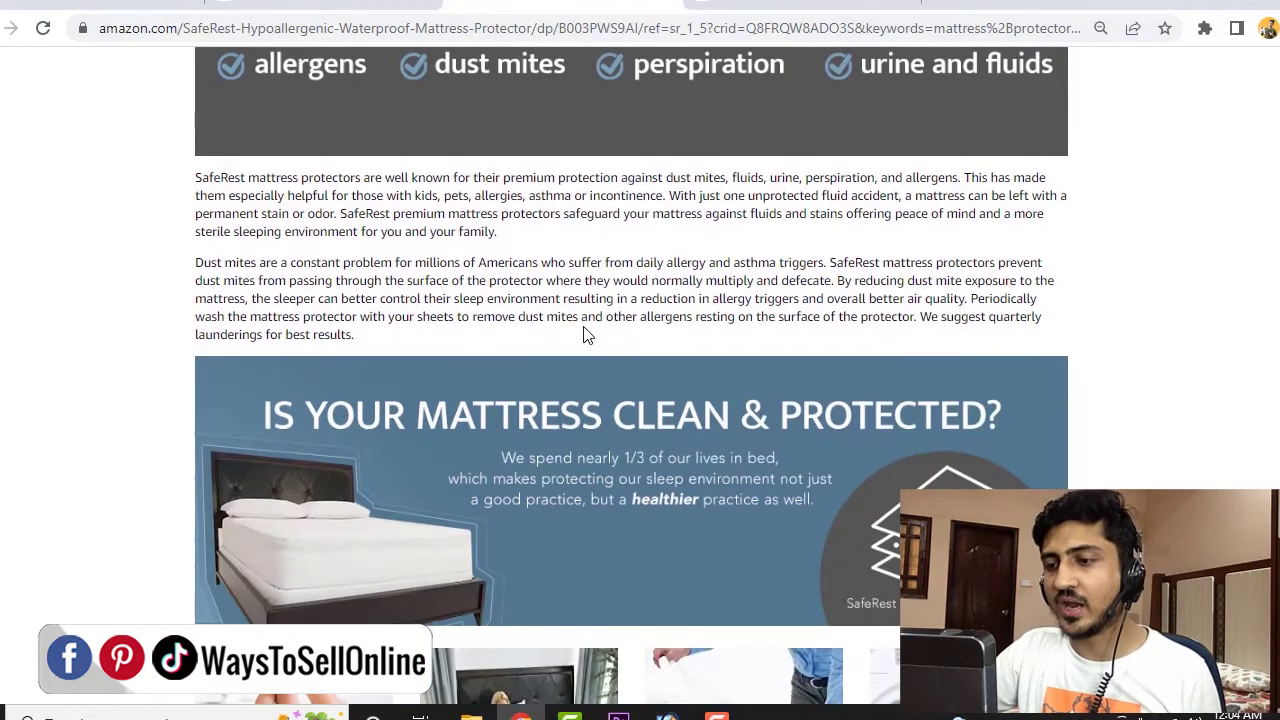
pyautogui.scroll(-4, 548, 320)
pyautogui.scroll(-3, 557, 311)
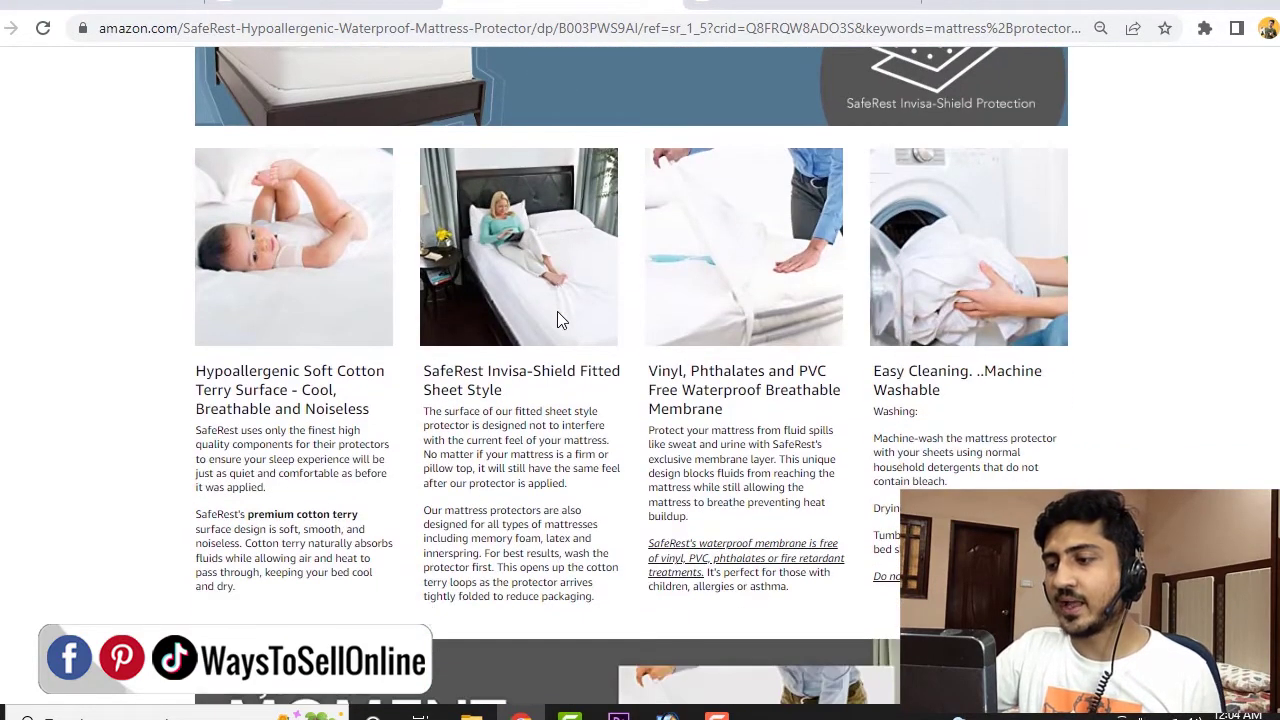
pyautogui.scroll(-3, 303, 240)
pyautogui.scroll(-2, 306, 252)
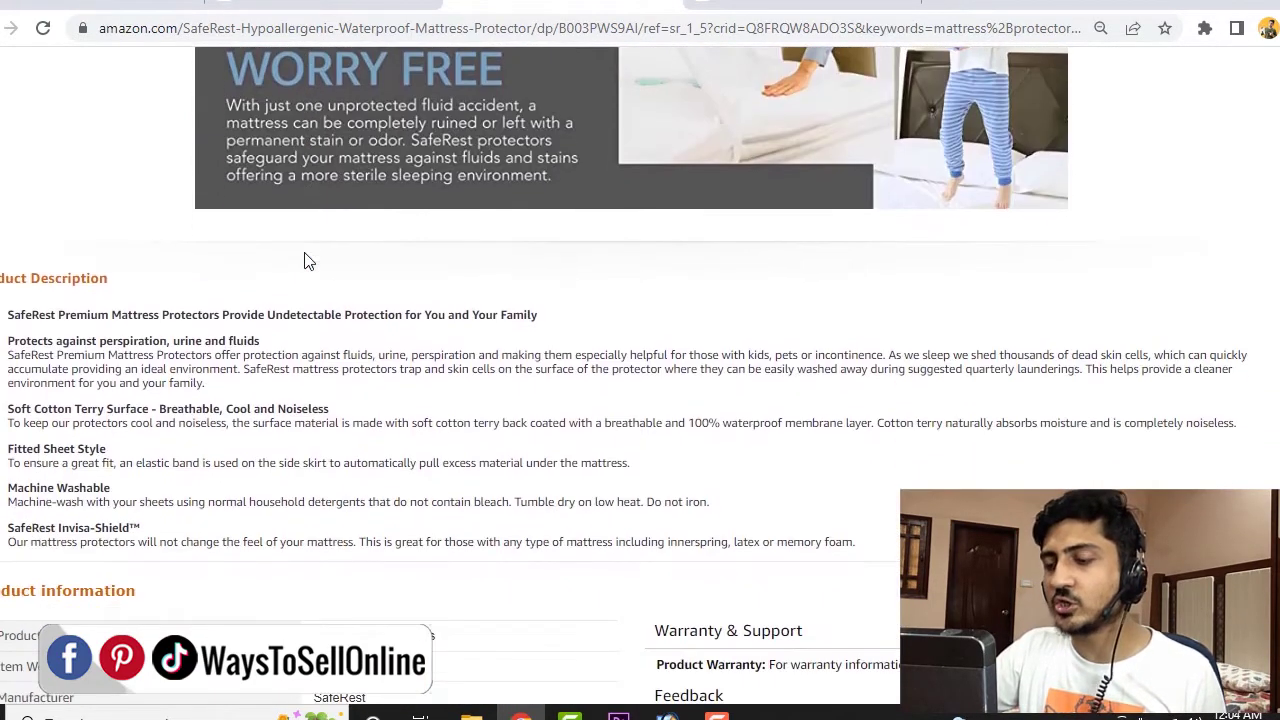
# Step: Browse the Utopia Bedding mattress encasement's Product Description images, including its care instructions
pyautogui.click(790, 5)
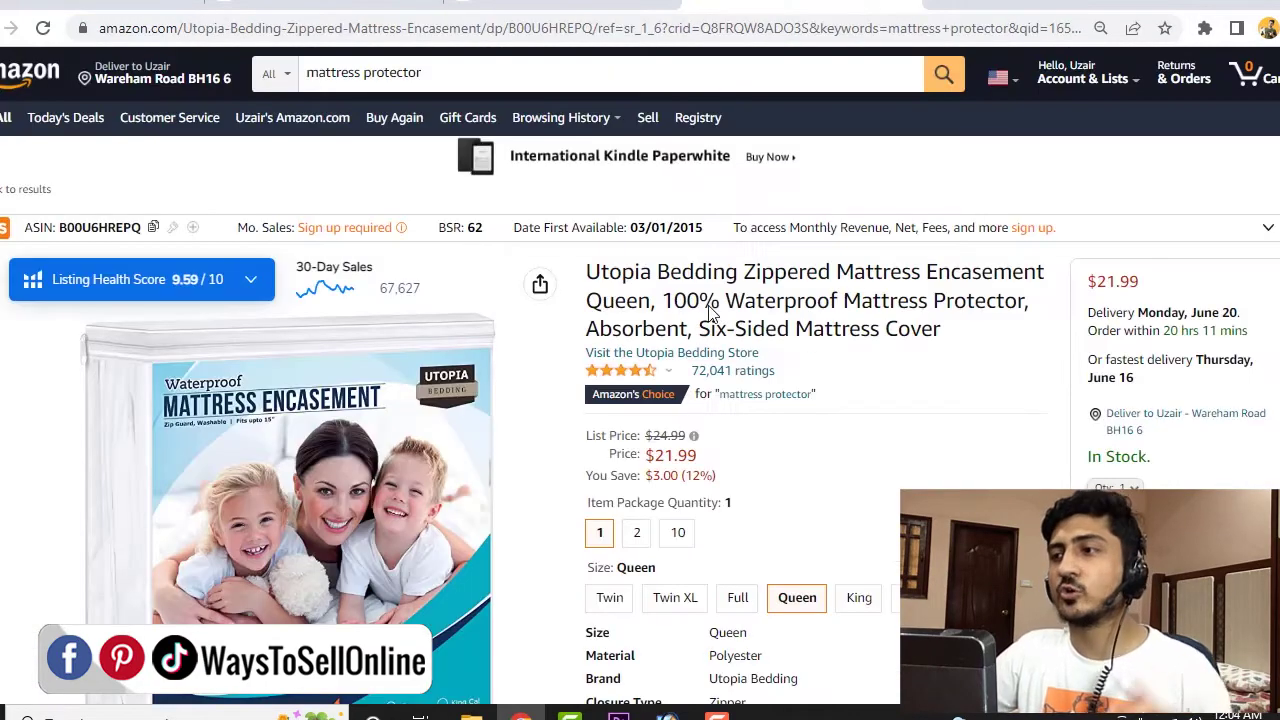
pyautogui.scroll(-10, 715, 314)
pyautogui.scroll(-15, 707, 314)
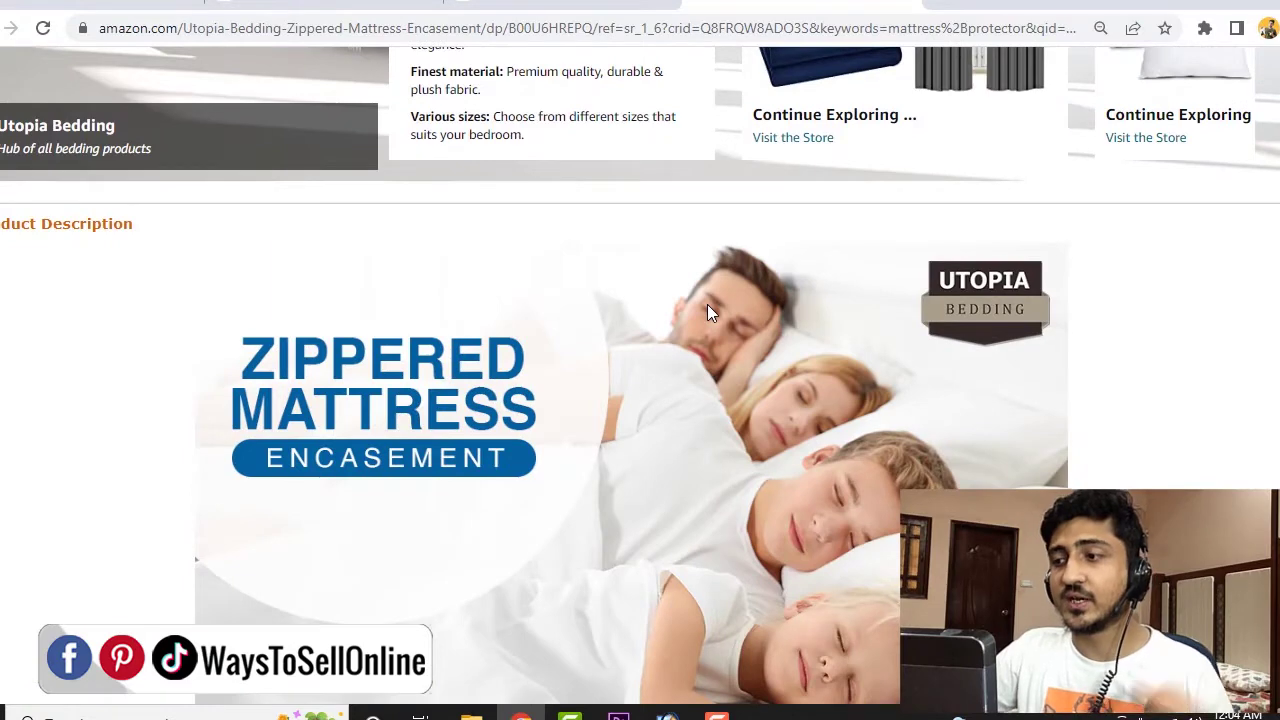
pyautogui.moveTo(2, 224); pyautogui.dragTo(132, 226)
pyautogui.scroll(-4, 835, 332)
pyautogui.scroll(-3, 837, 340)
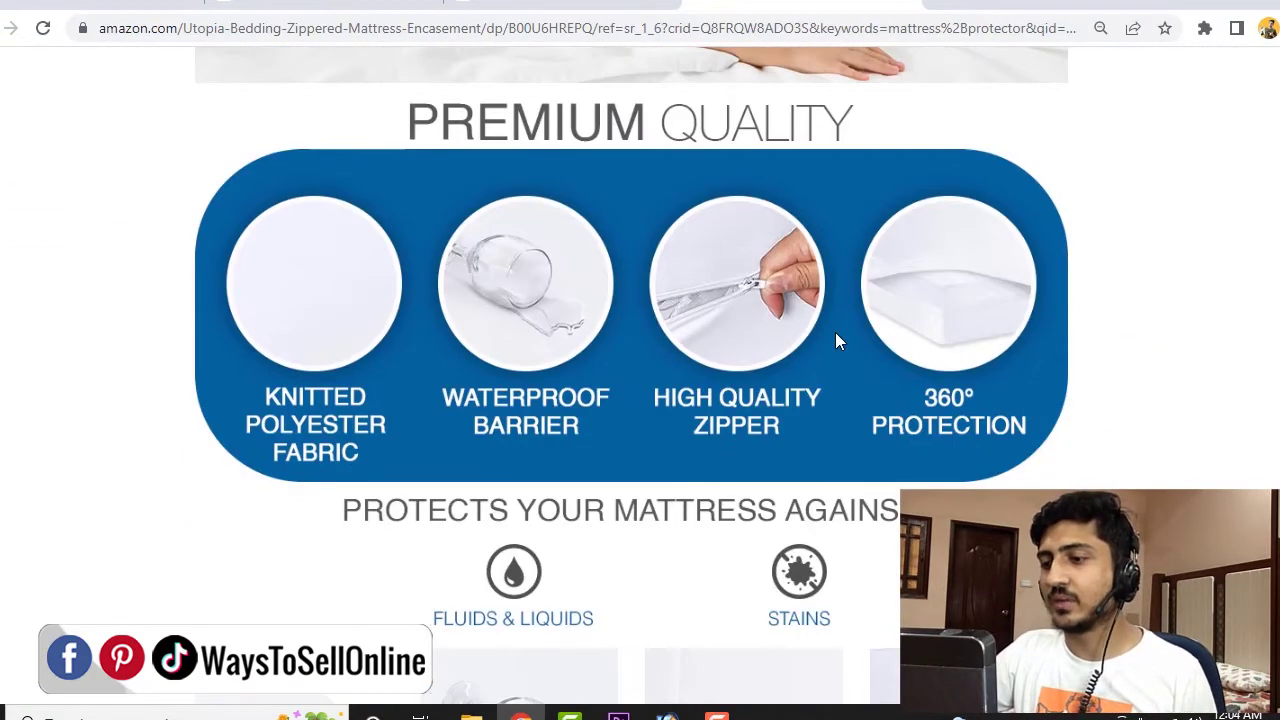
pyautogui.scroll(5, 837, 340)
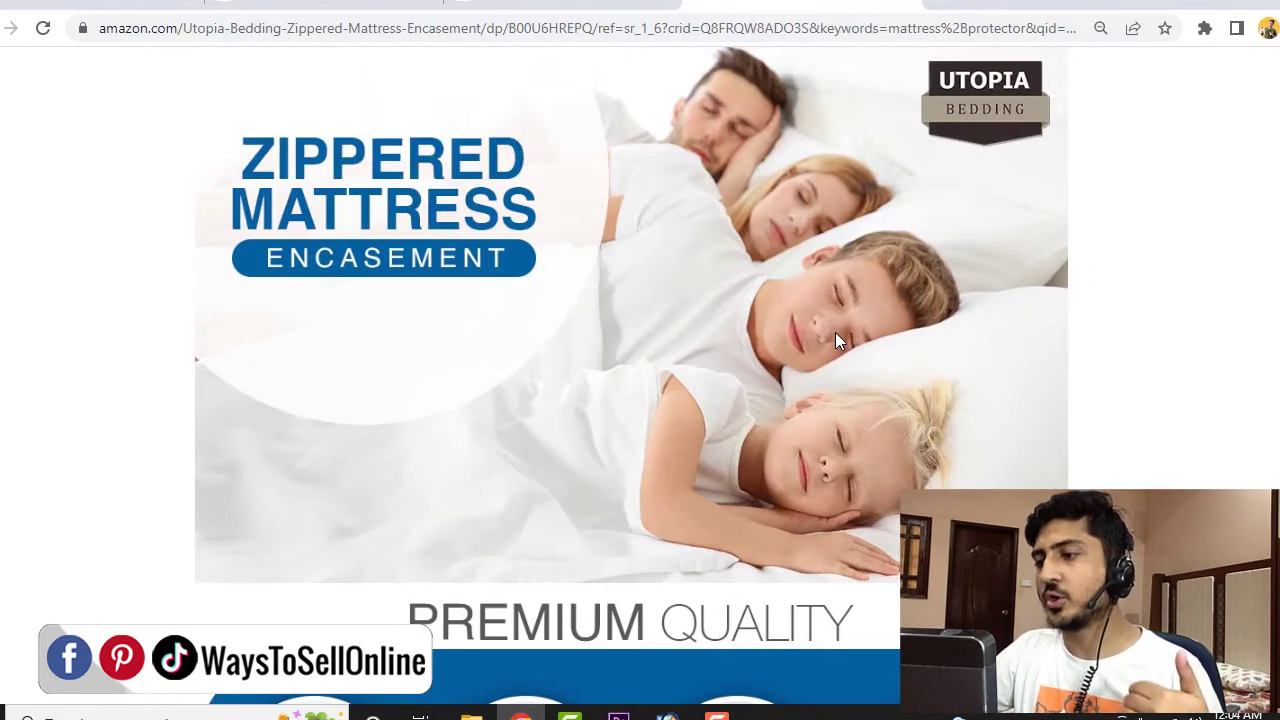
pyautogui.scroll(-1, 836, 334)
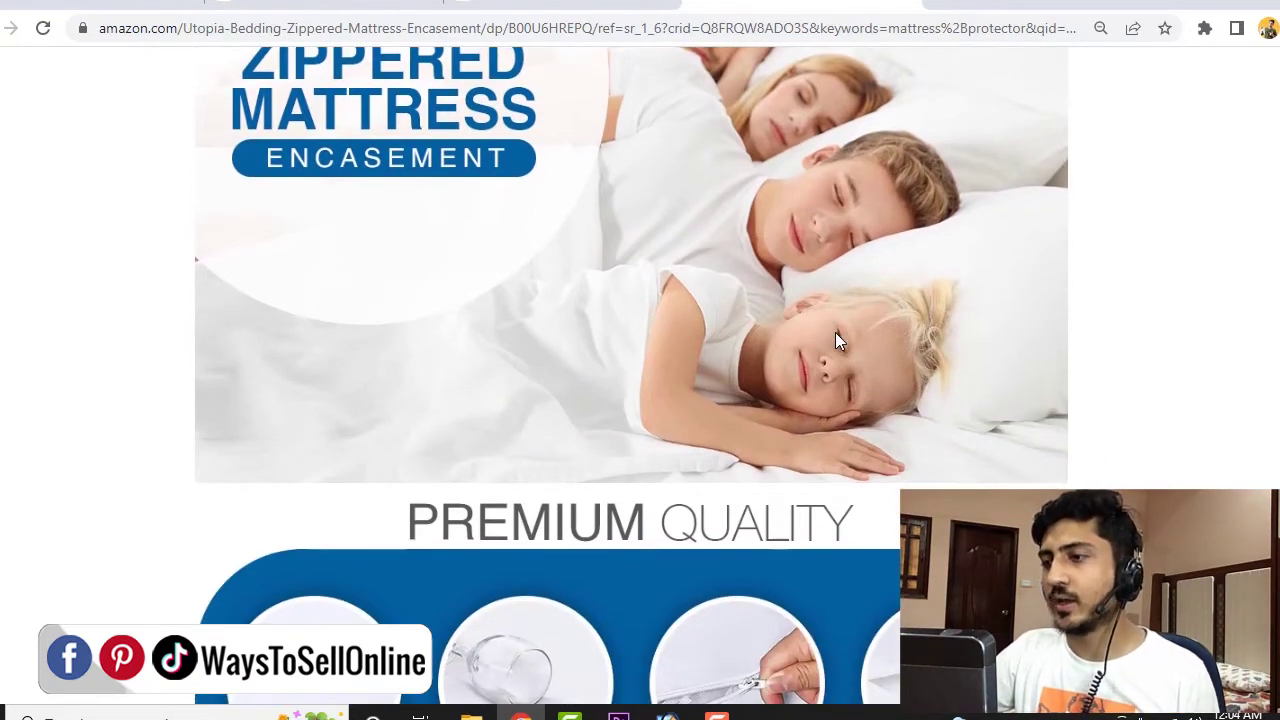
pyautogui.scroll(2, 836, 334)
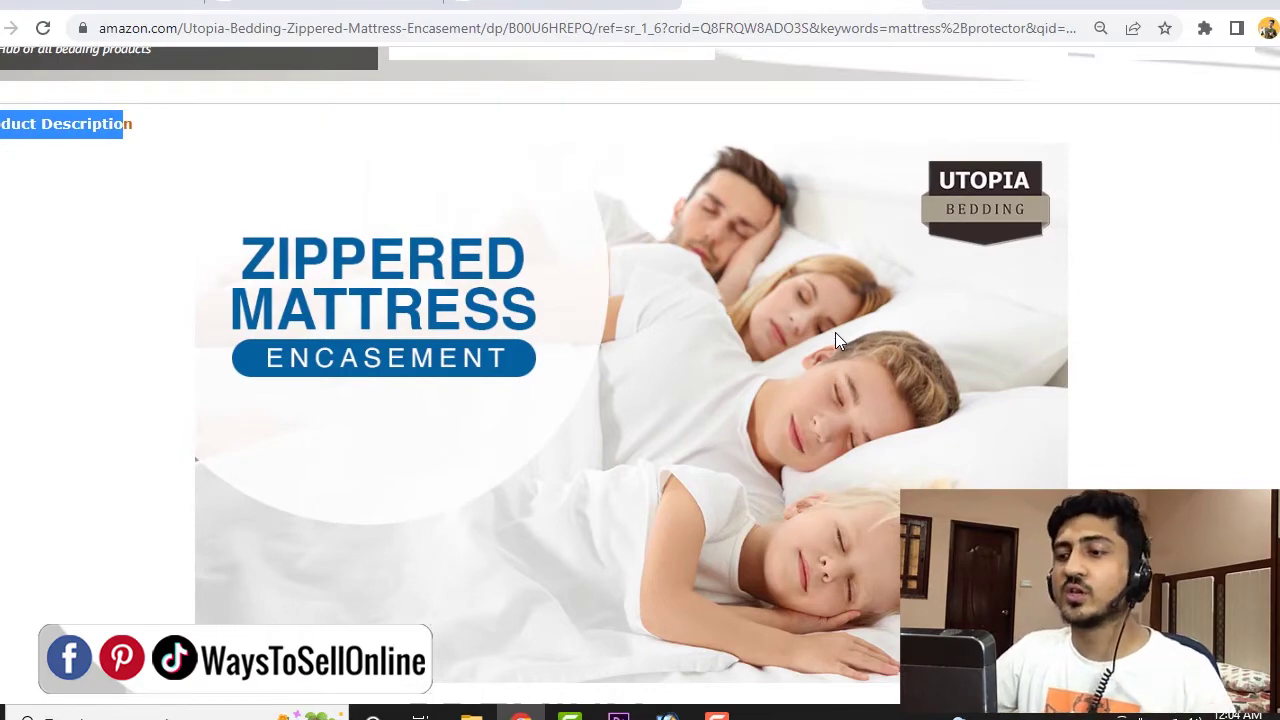
pyautogui.scroll(-15, 835, 332)
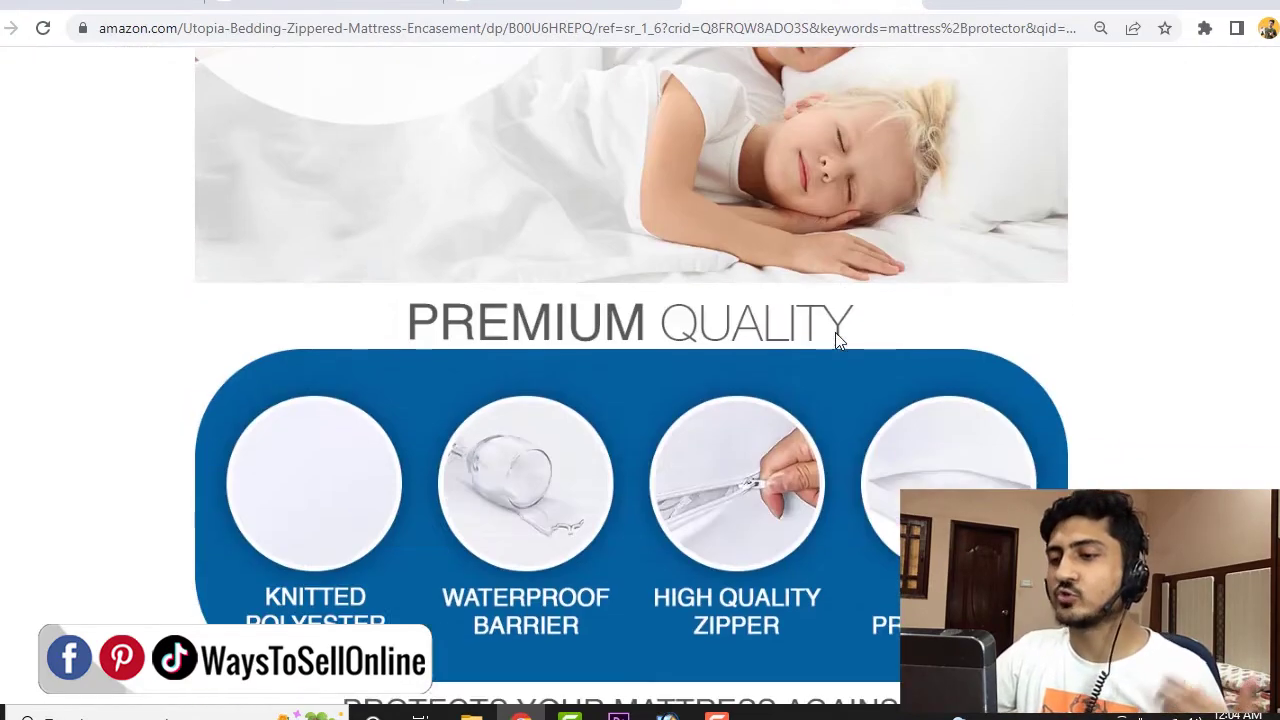
pyautogui.scroll(-8, 835, 333)
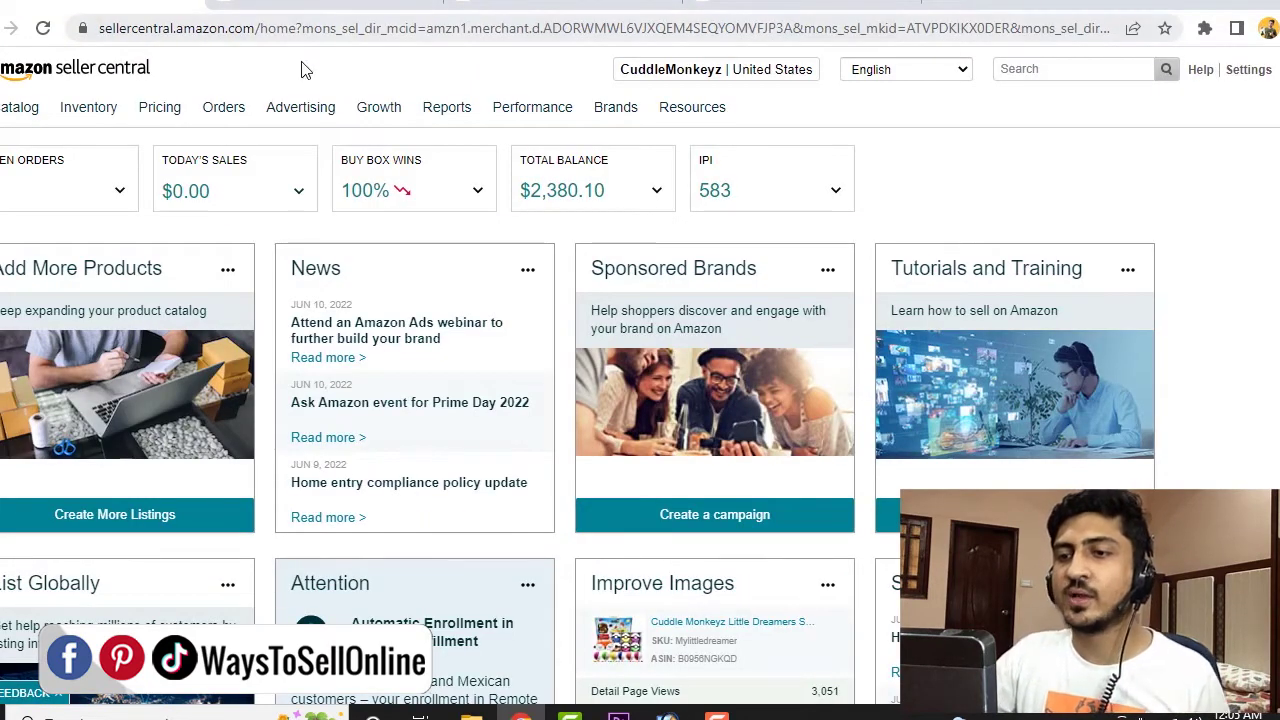
# Step: Open A+ Content Manager from Advertising and check the first entry's EBC type and US English language
pyautogui.moveTo(340, 120)
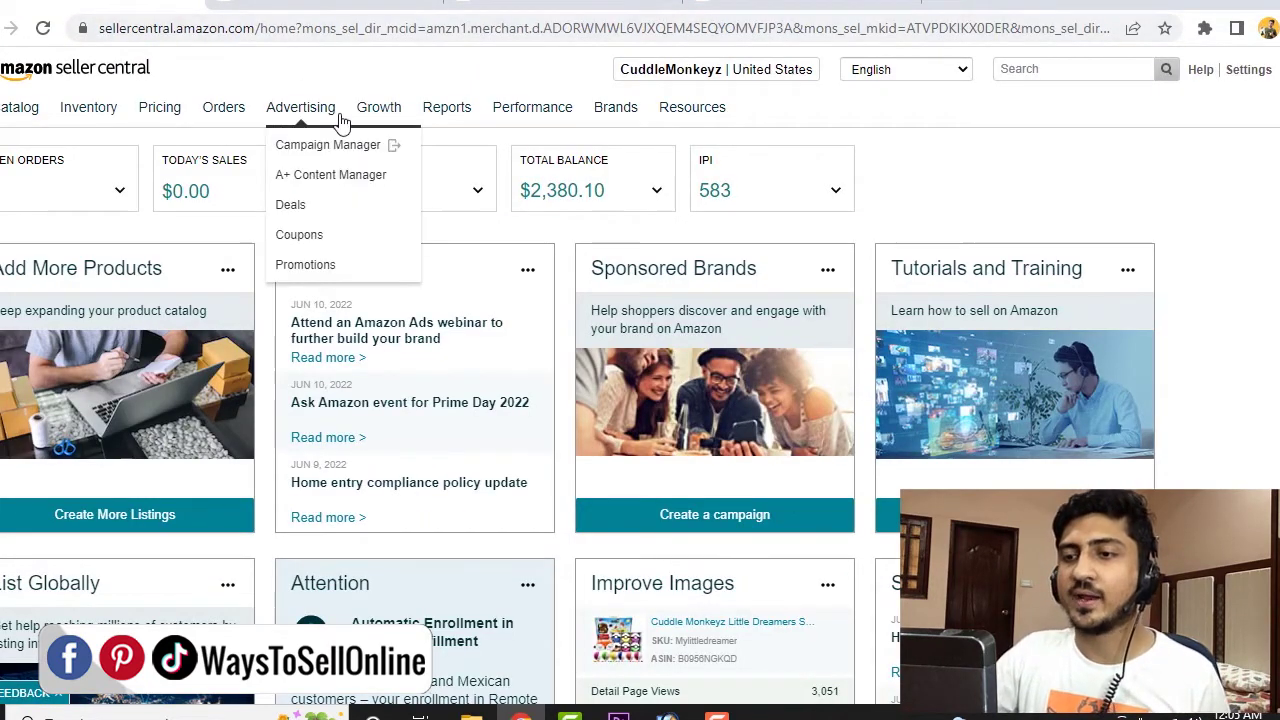
pyautogui.click(301, 187)
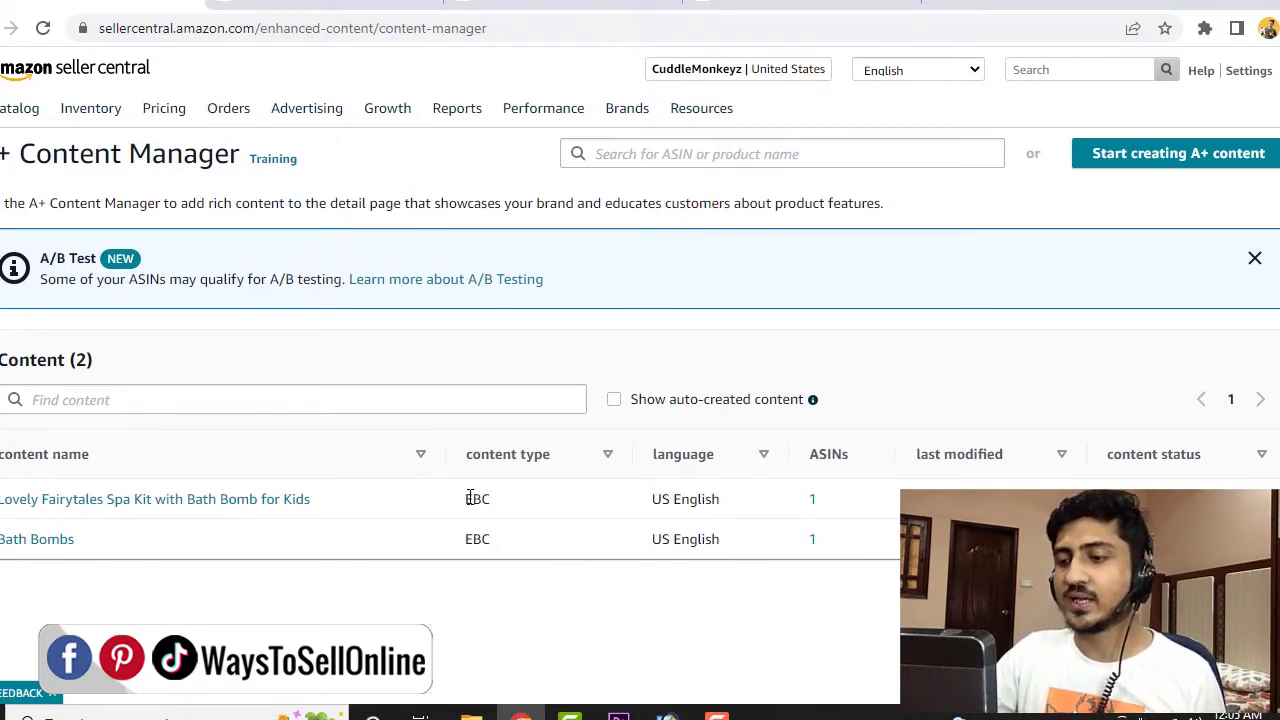
pyautogui.moveTo(468, 499); pyautogui.dragTo(537, 520)
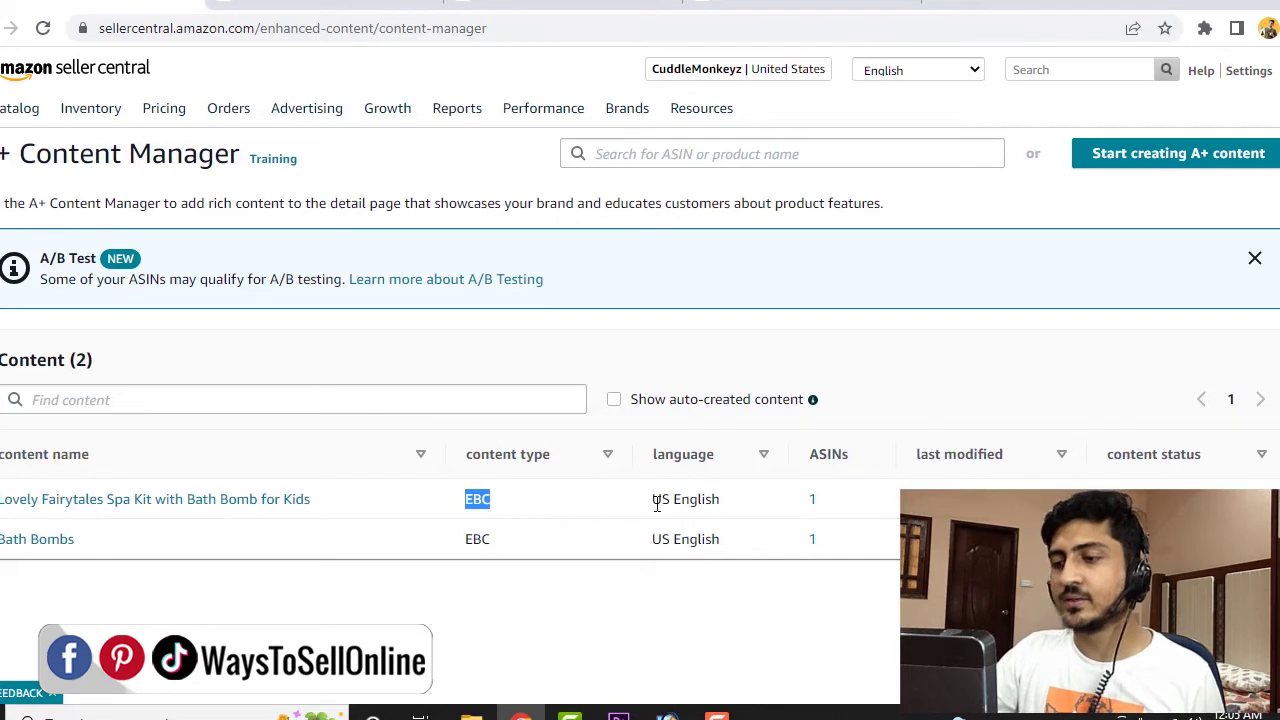
pyautogui.moveTo(655, 500); pyautogui.dragTo(780, 508)
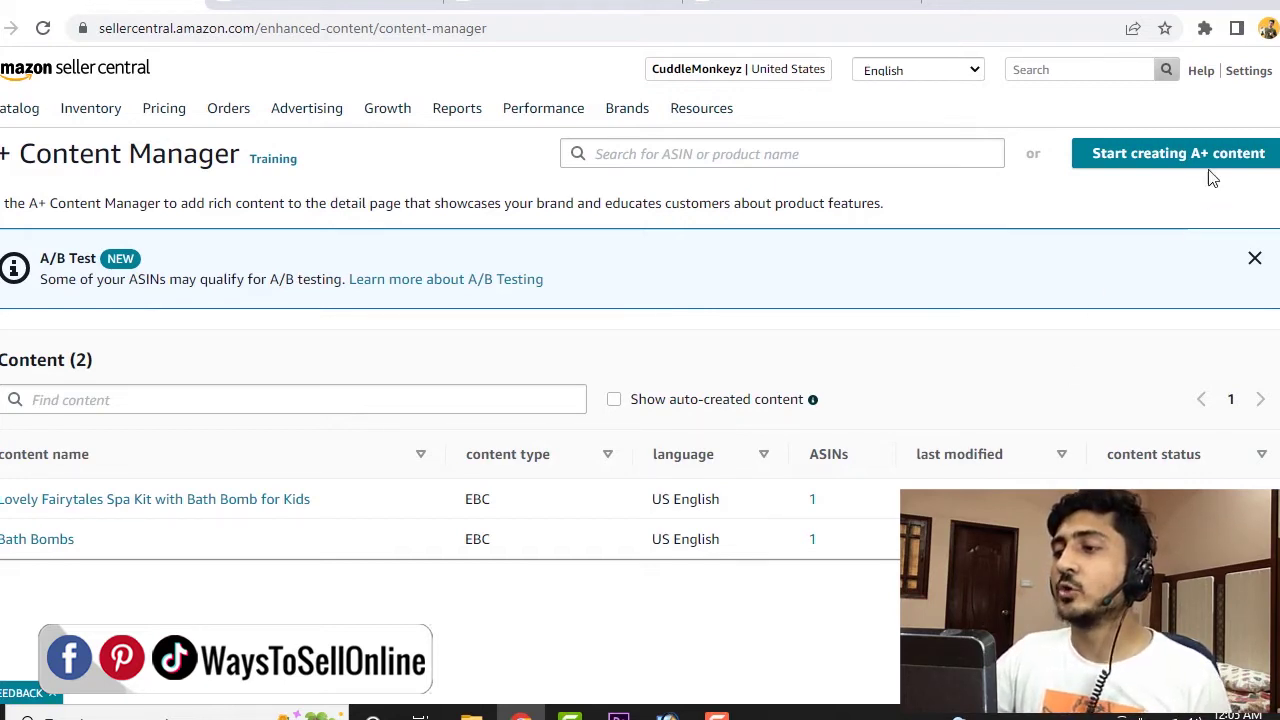
# Step: Create a Basic enhanced product description draft named 'demo Youtube'
pyautogui.click(1105, 165)
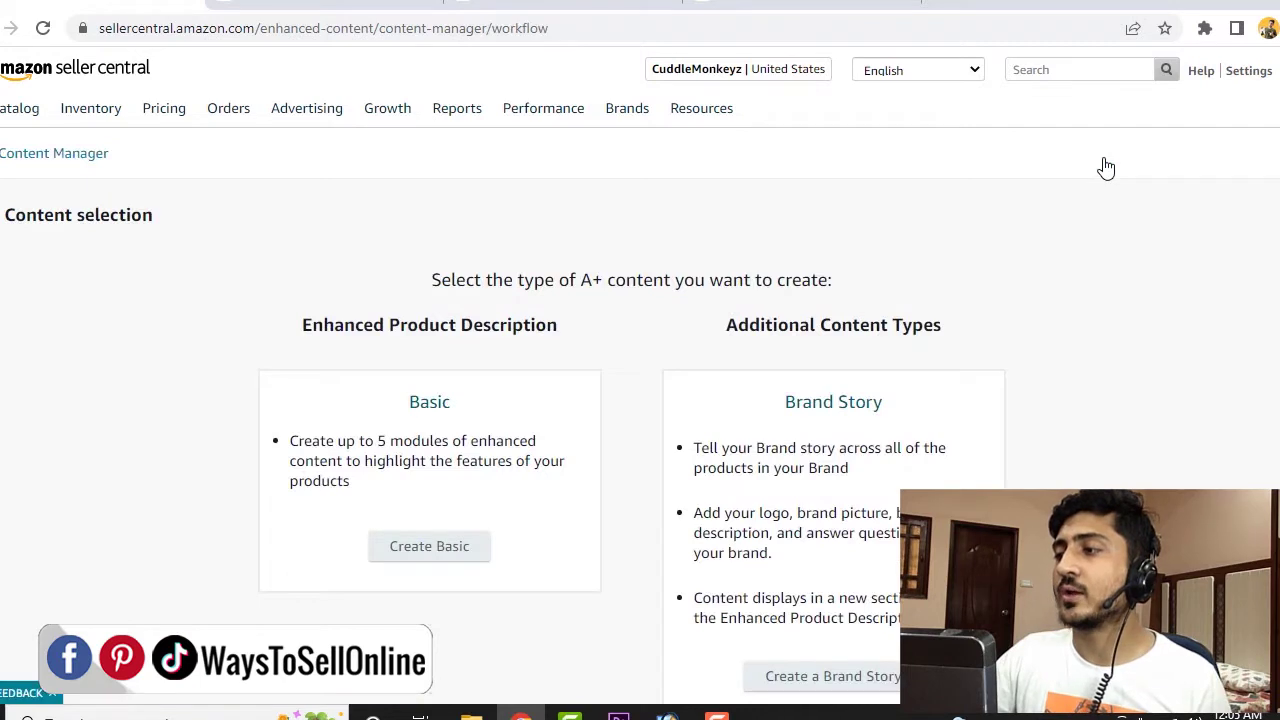
pyautogui.scroll(-2, 1014, 265)
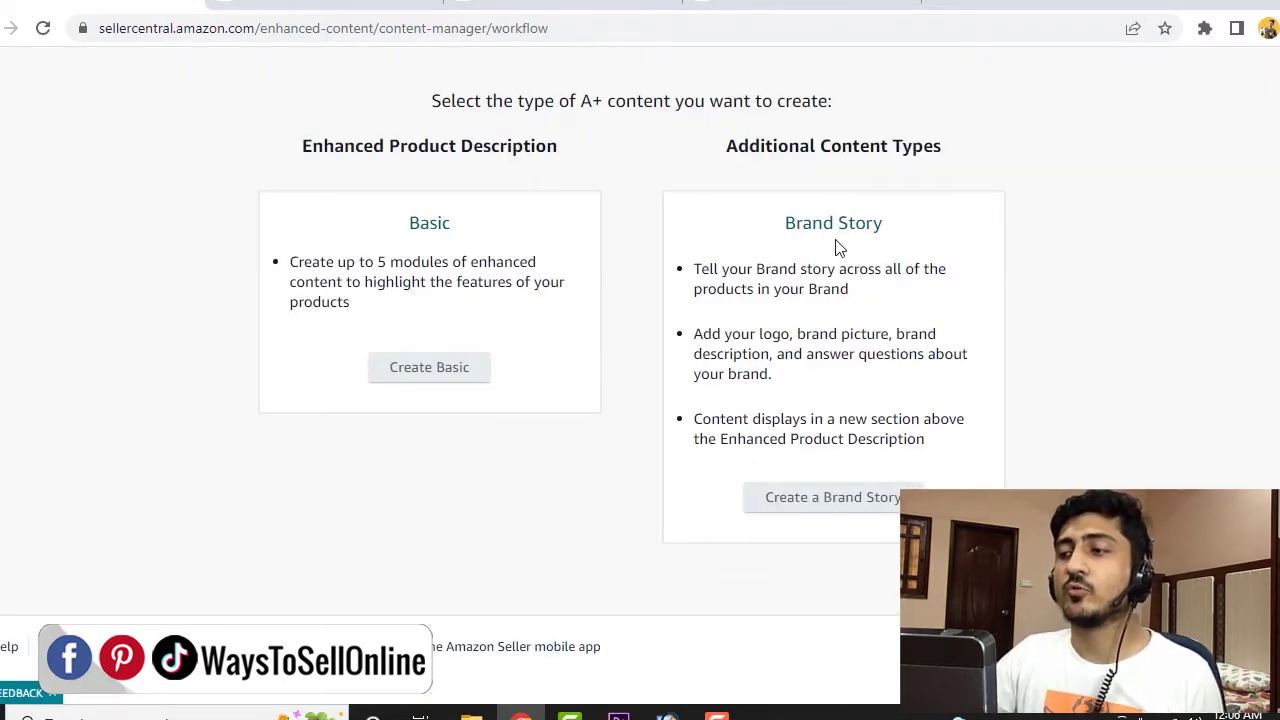
pyautogui.click(470, 368)
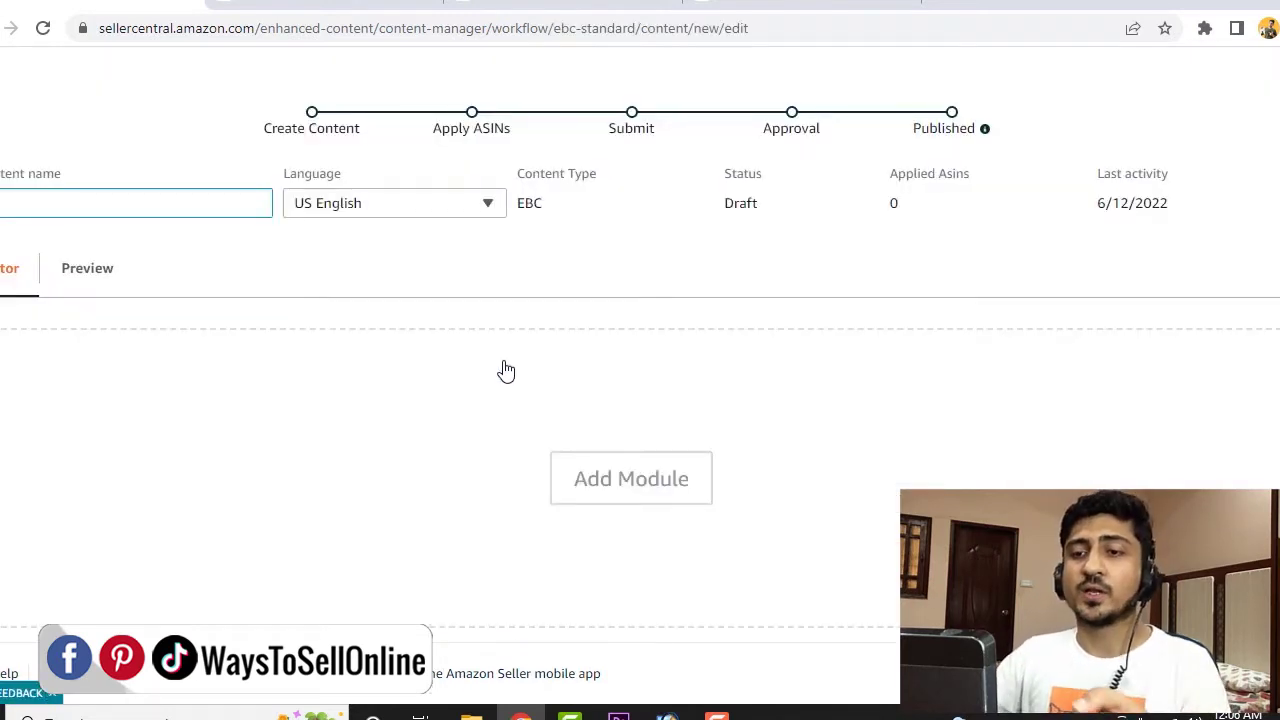
pyautogui.write('demo')
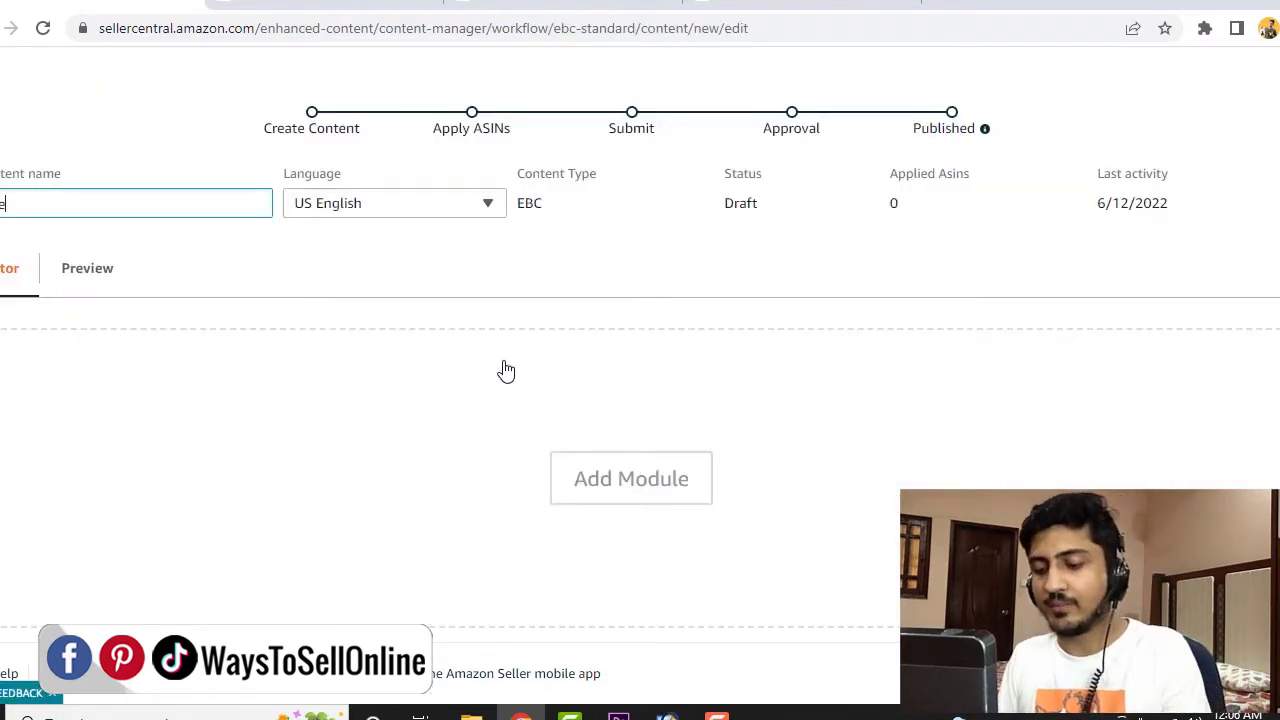
pyautogui.write(' Youtube')
pyautogui.click(478, 296)
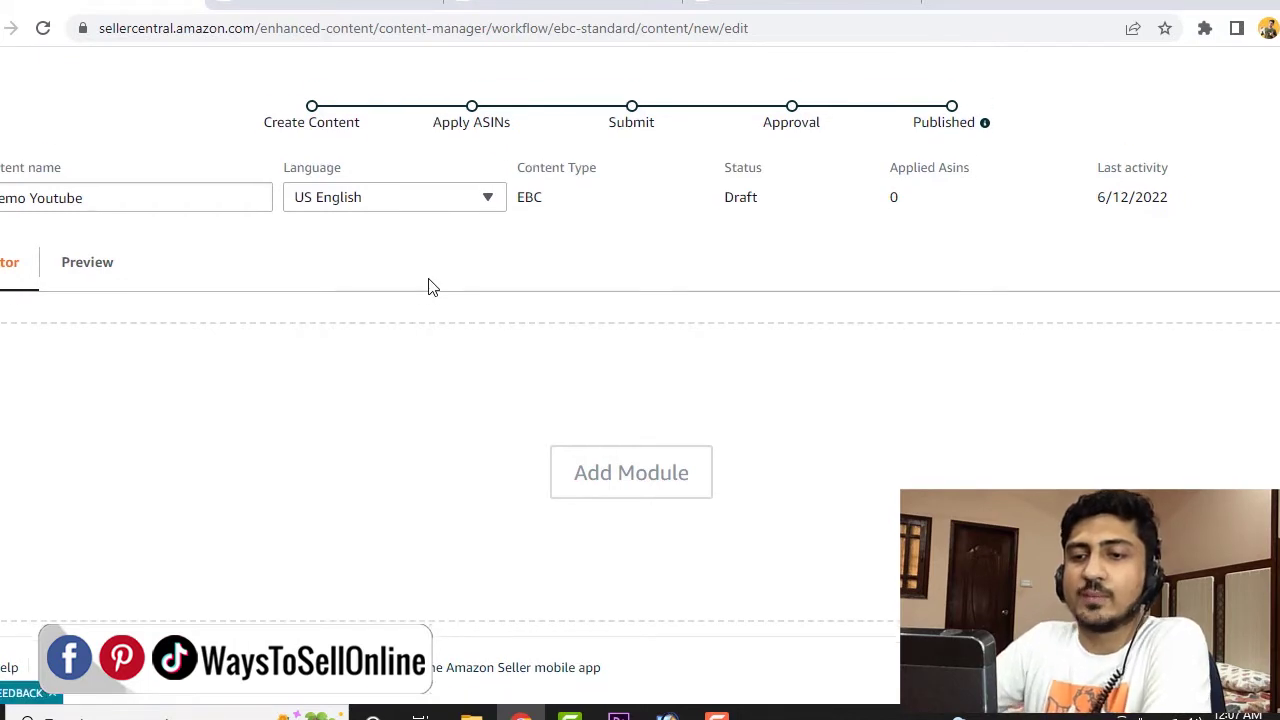
pyautogui.scroll(-1, 318, 317)
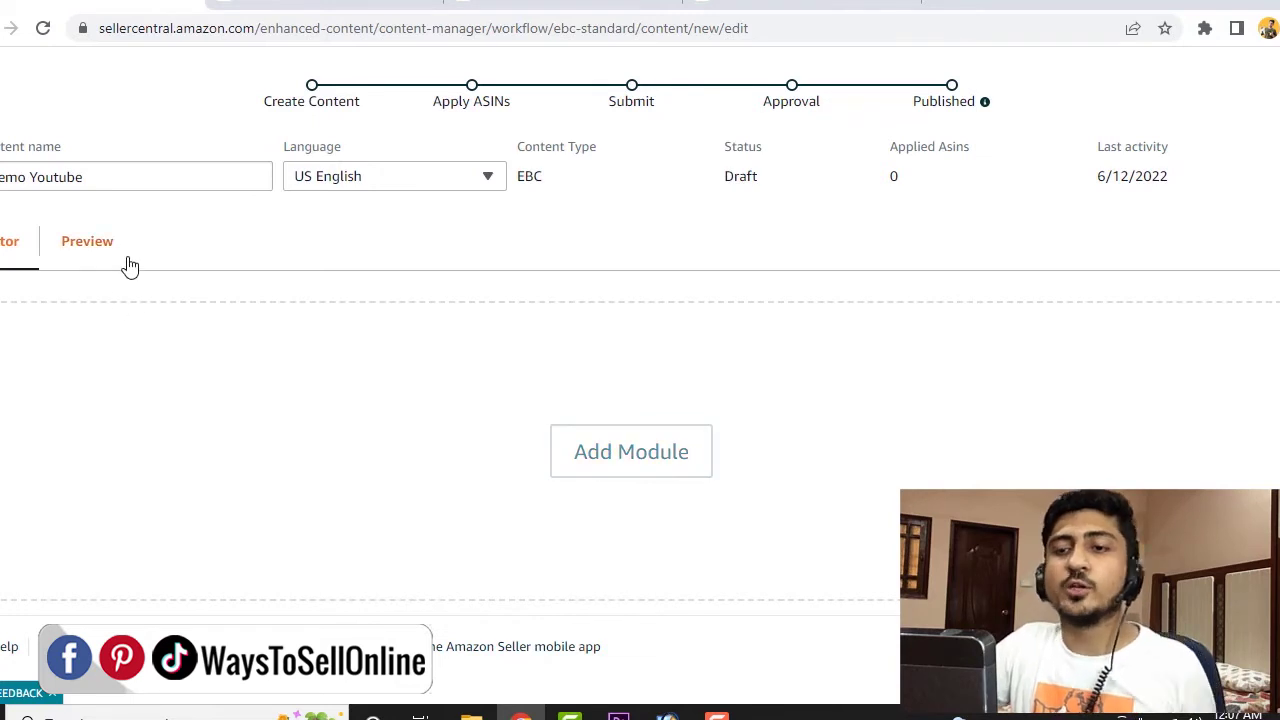
# Step: Add a Standard Company Logo module from the module template list
pyautogui.click(660, 469)
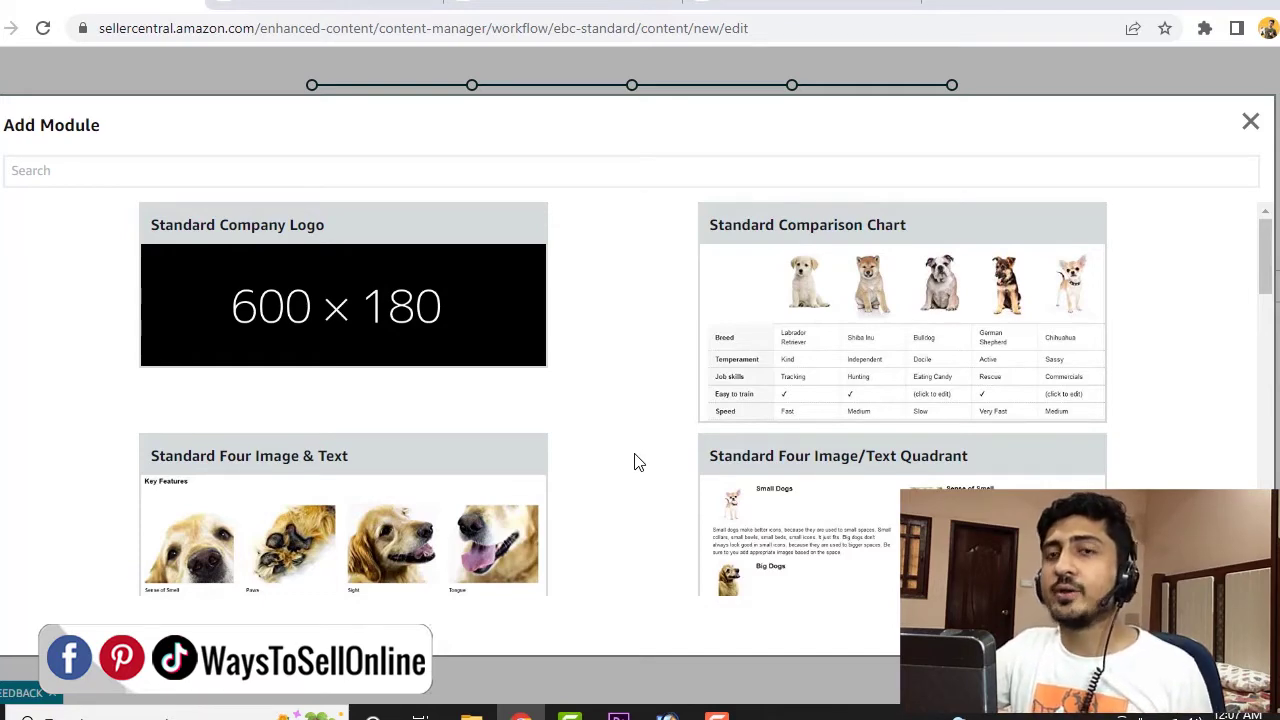
pyautogui.scroll(-6, 637, 329)
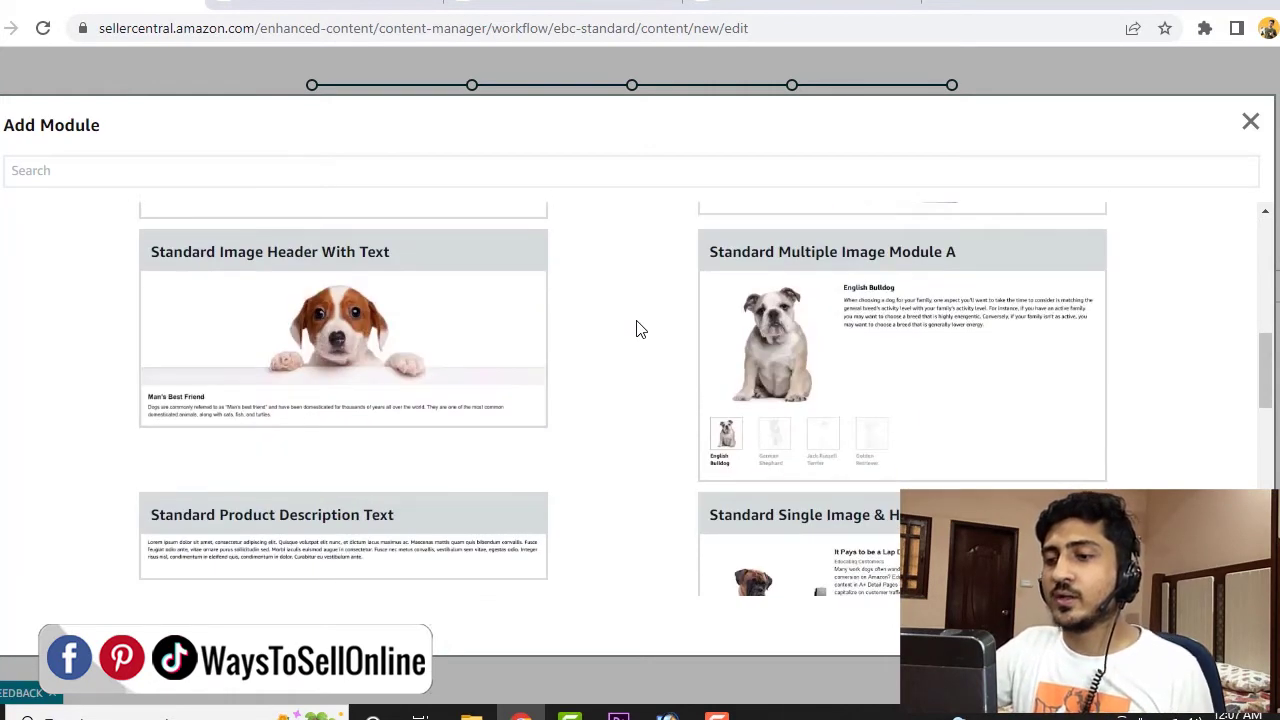
pyautogui.scroll(-8, 640, 329)
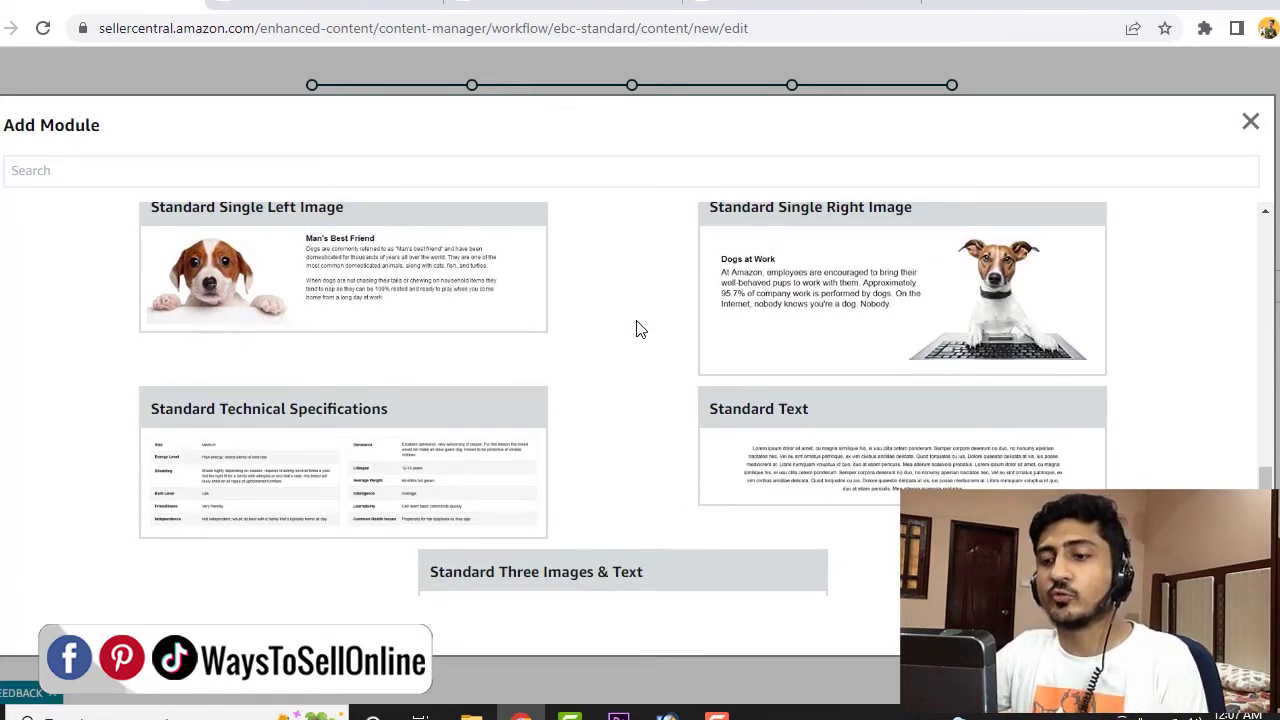
pyautogui.scroll(2, 640, 329)
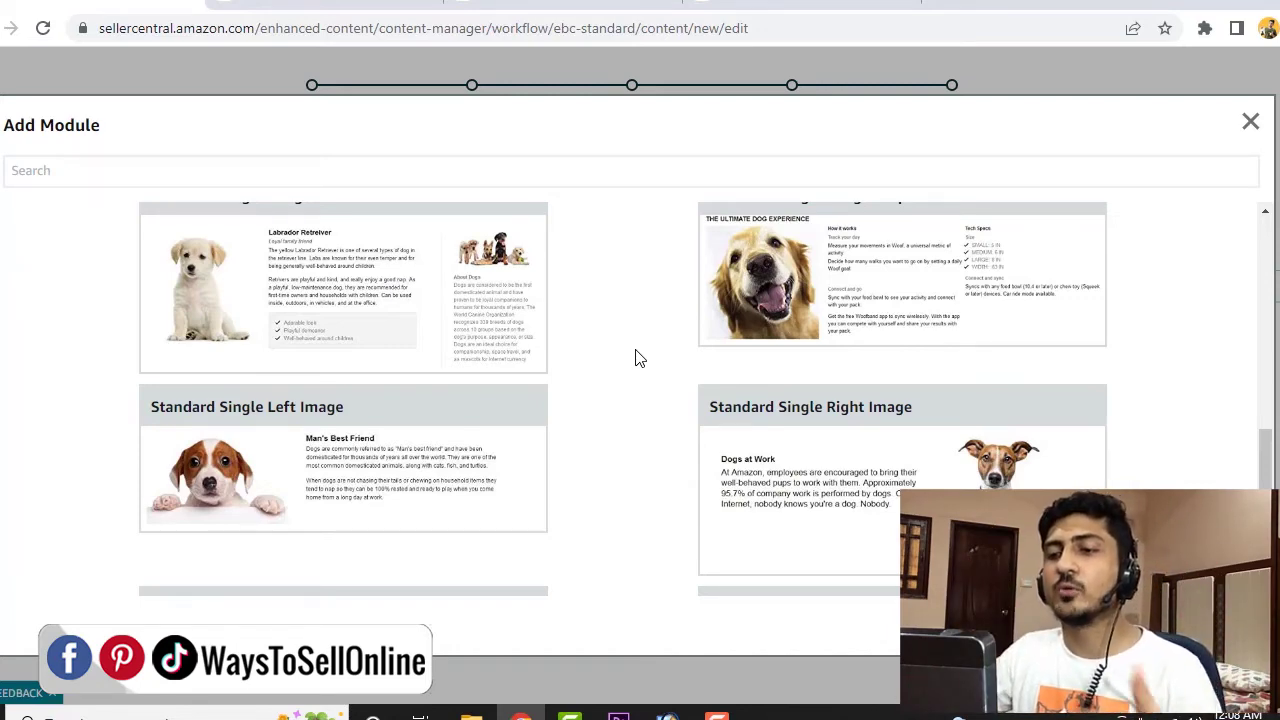
pyautogui.scroll(10, 640, 358)
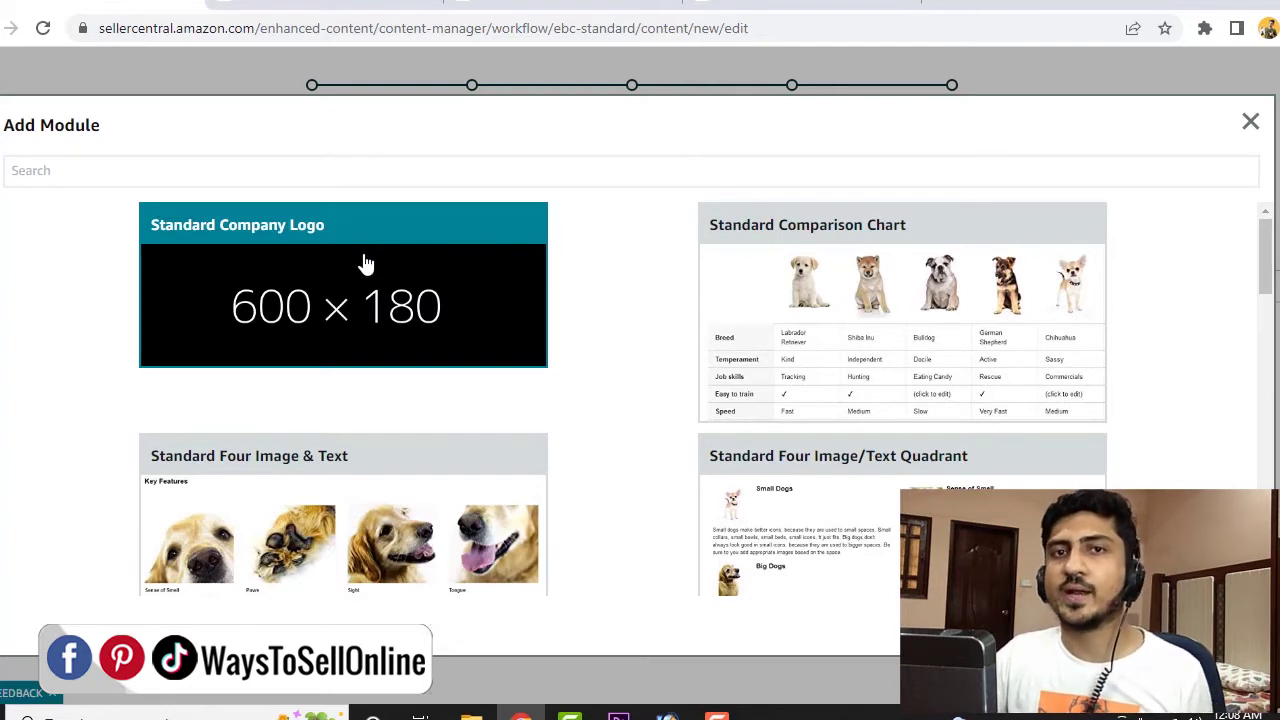
pyautogui.click(392, 299)
# Step: Add a Standard Three Images & Text module beneath the company logo module
pyautogui.scroll(-2, 781, 409)
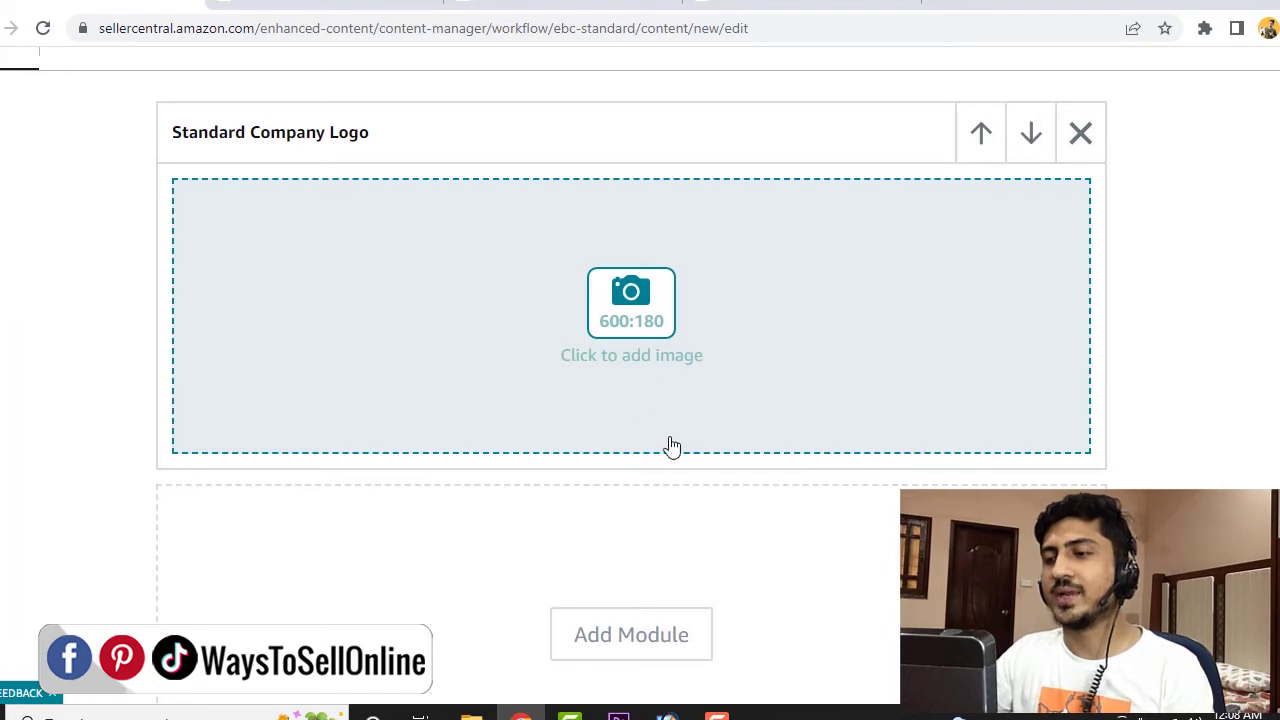
pyautogui.scroll(-2, 680, 460)
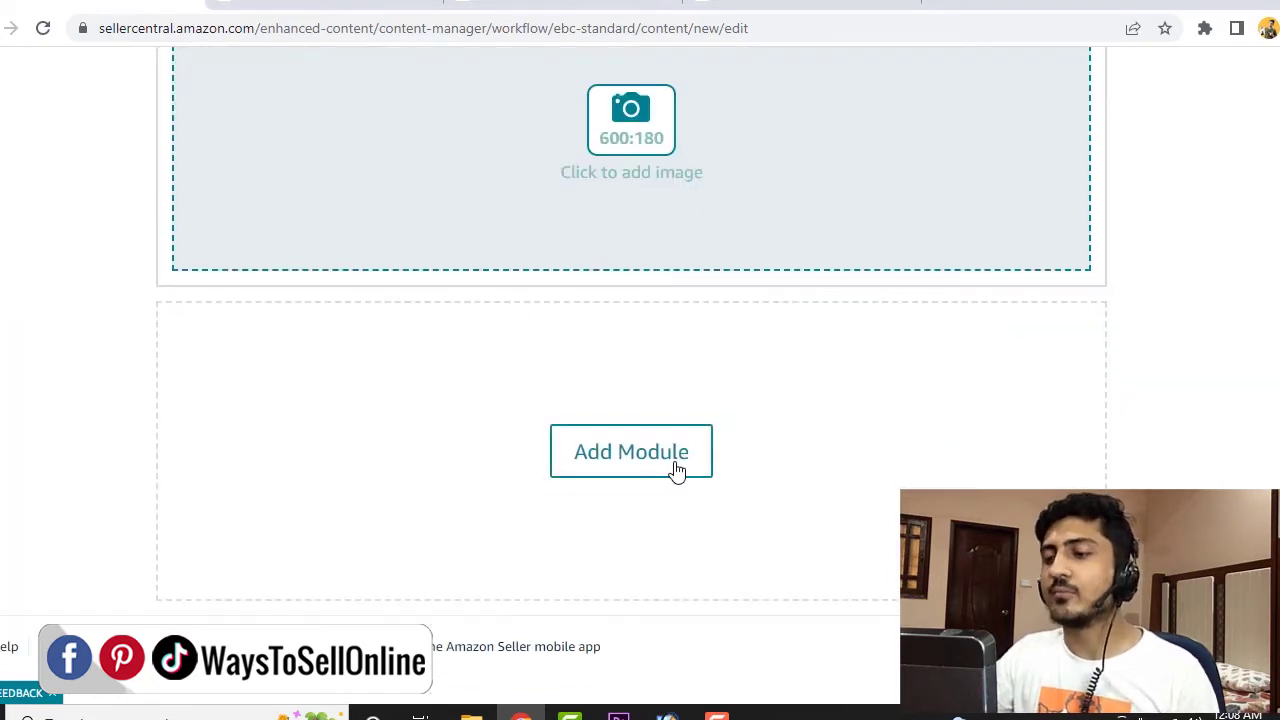
pyautogui.click(677, 470)
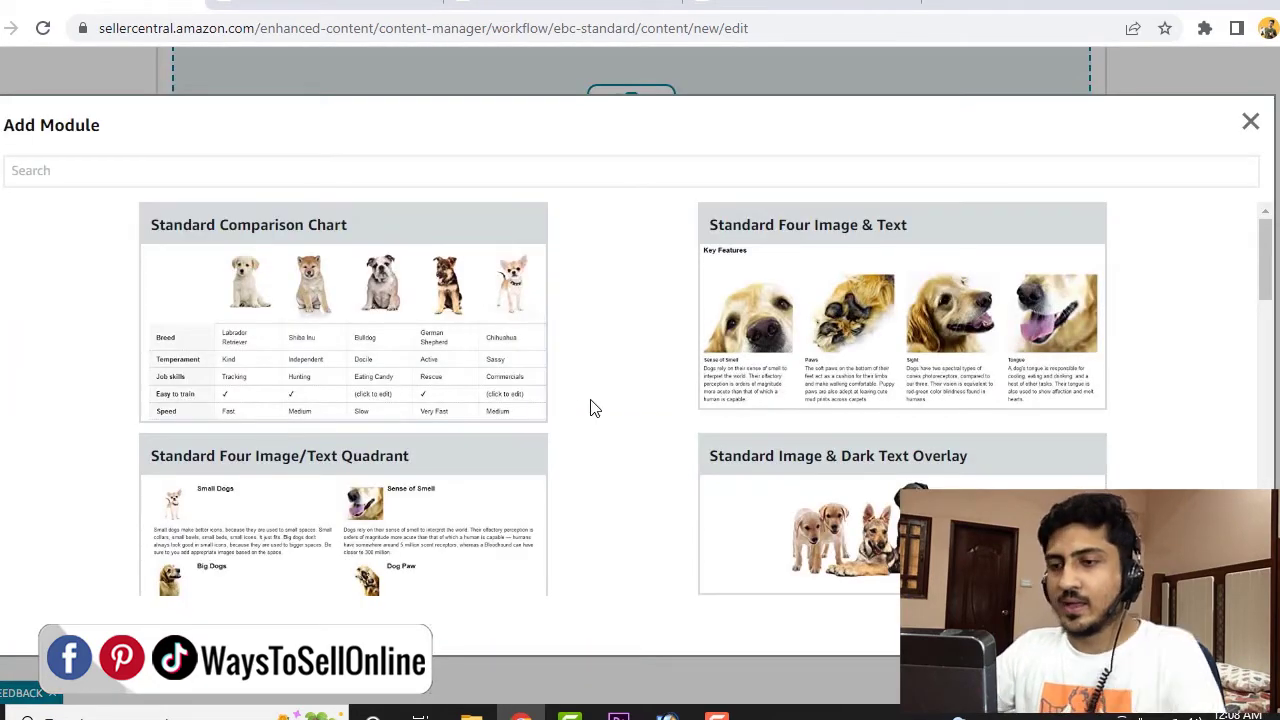
pyautogui.scroll(-8, 588, 406)
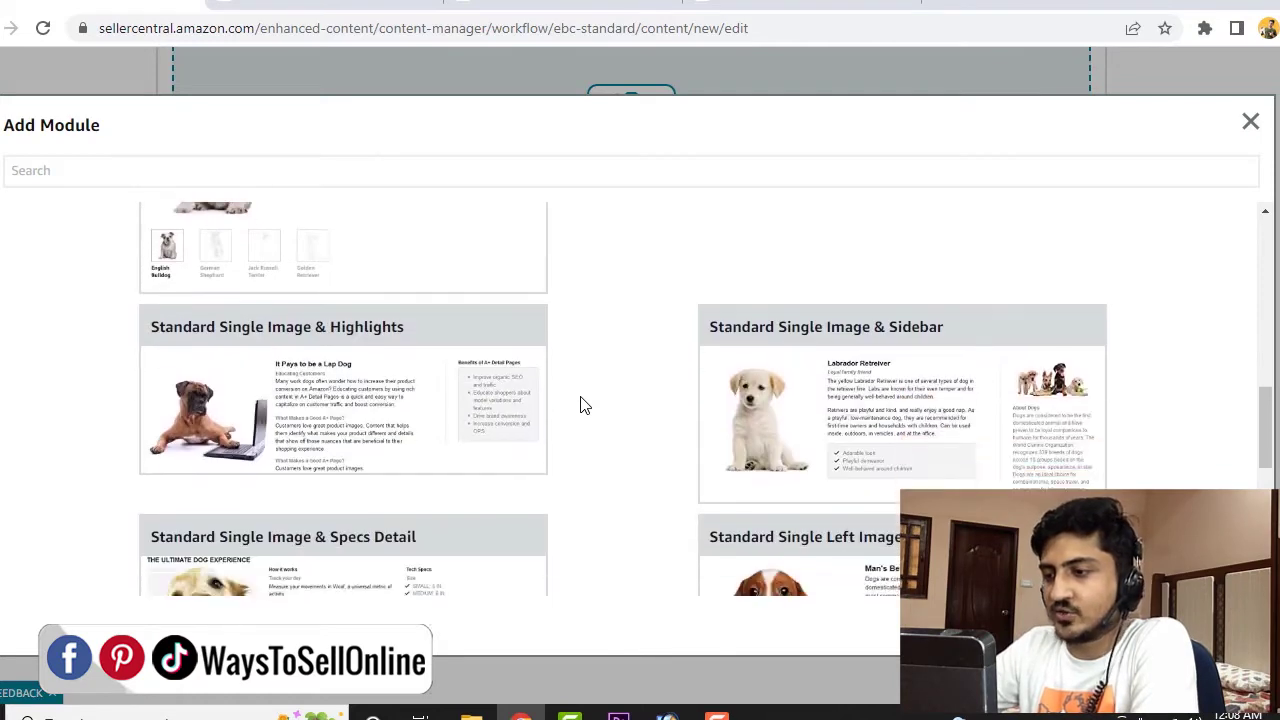
pyautogui.scroll(-2, 585, 405)
pyautogui.scroll(-4, 585, 405)
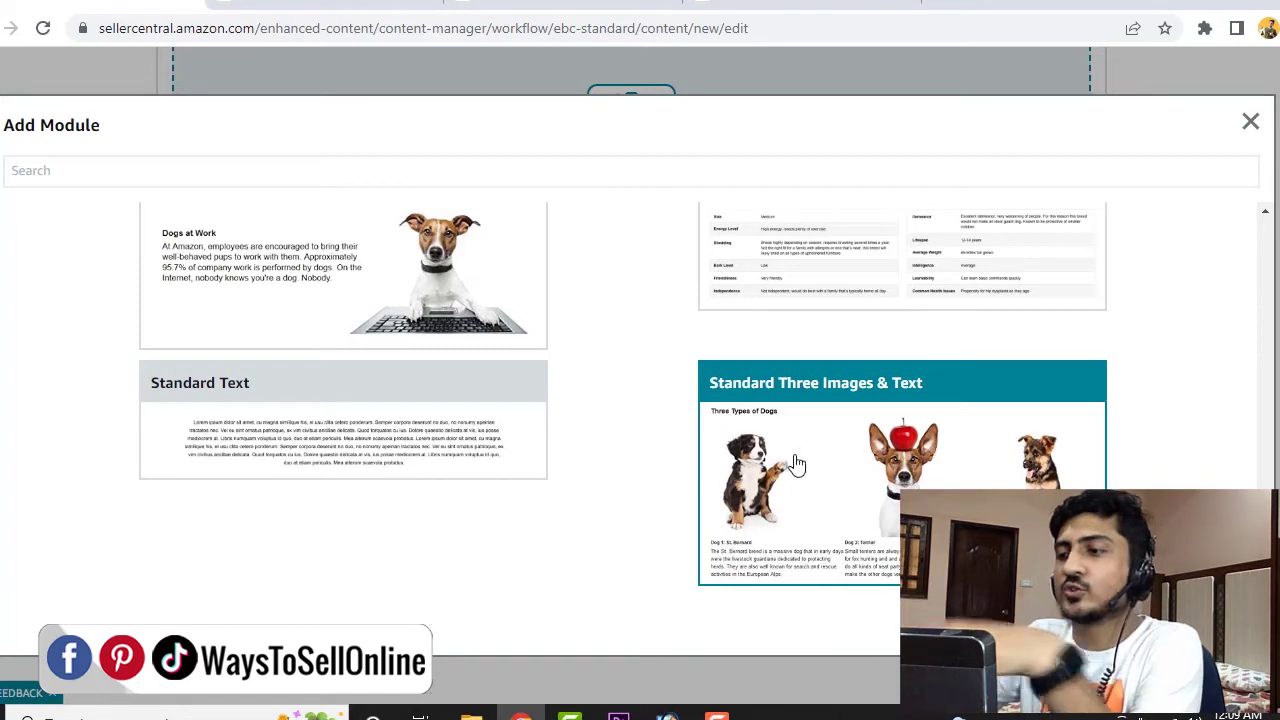
pyautogui.click(887, 477)
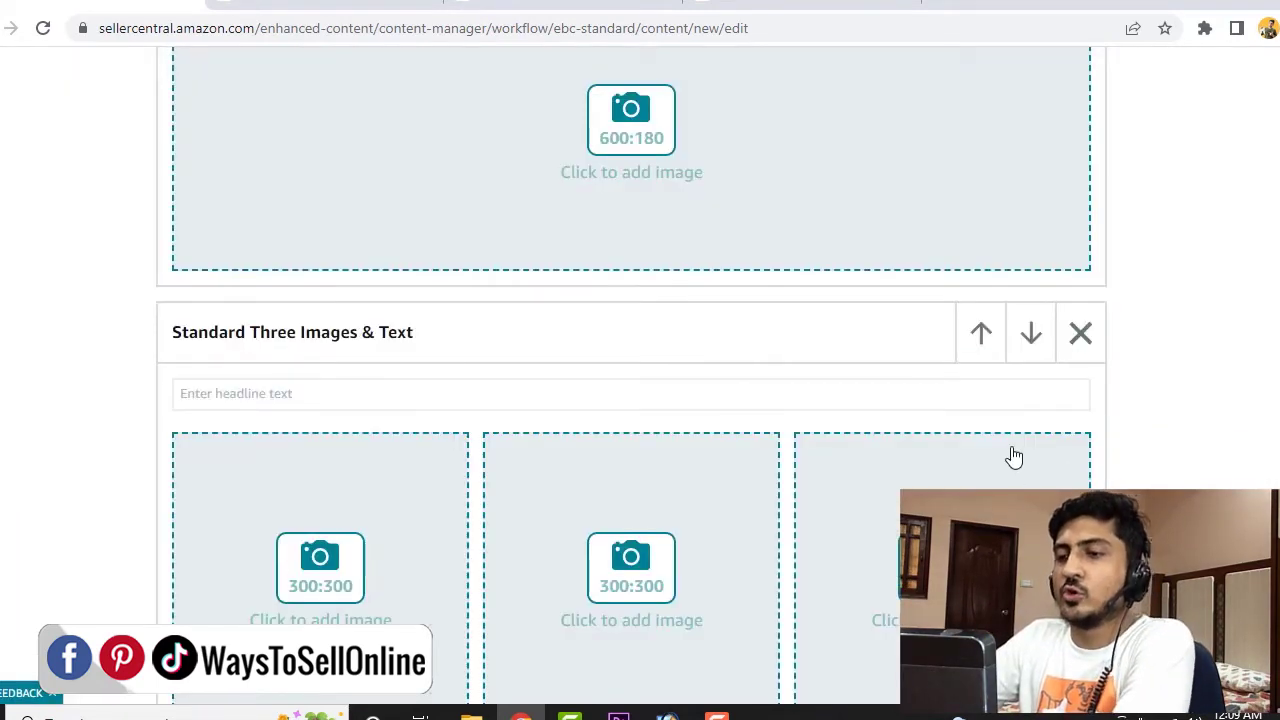
pyautogui.scroll(4, 1009, 453)
pyautogui.scroll(-6, 734, 405)
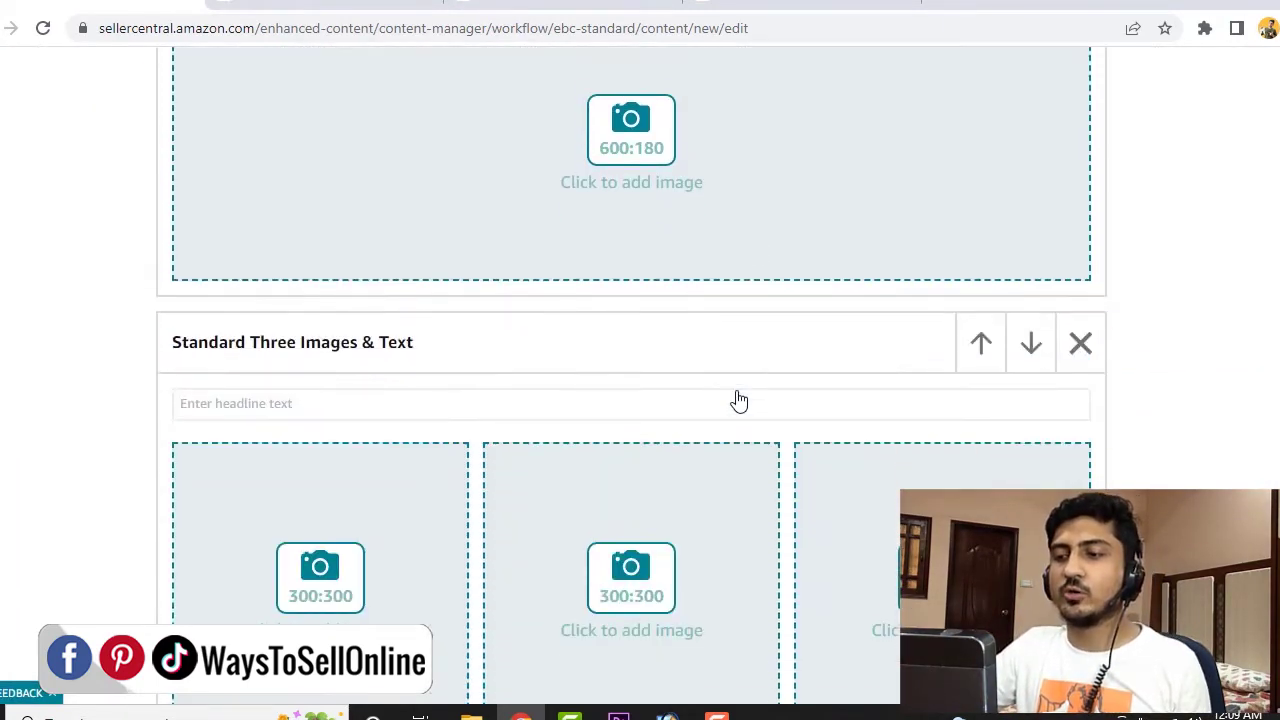
pyautogui.scroll(-2, 634, 425)
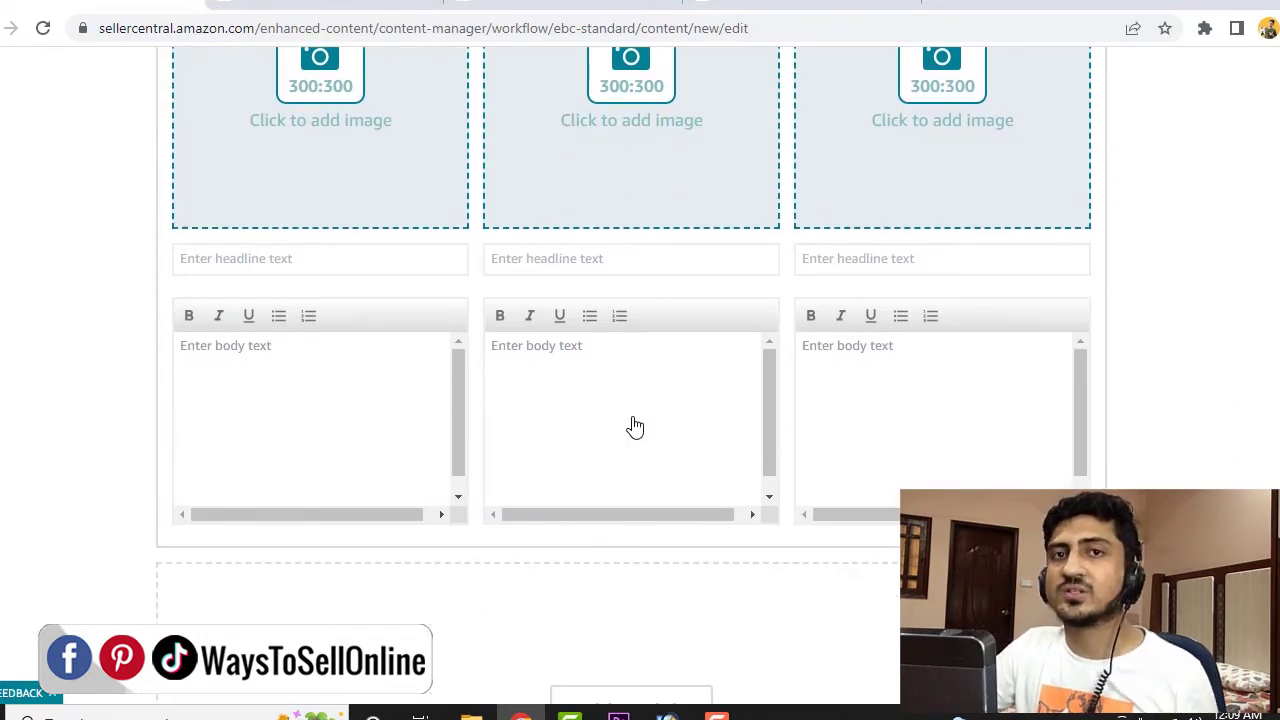
pyautogui.scroll(3, 633, 420)
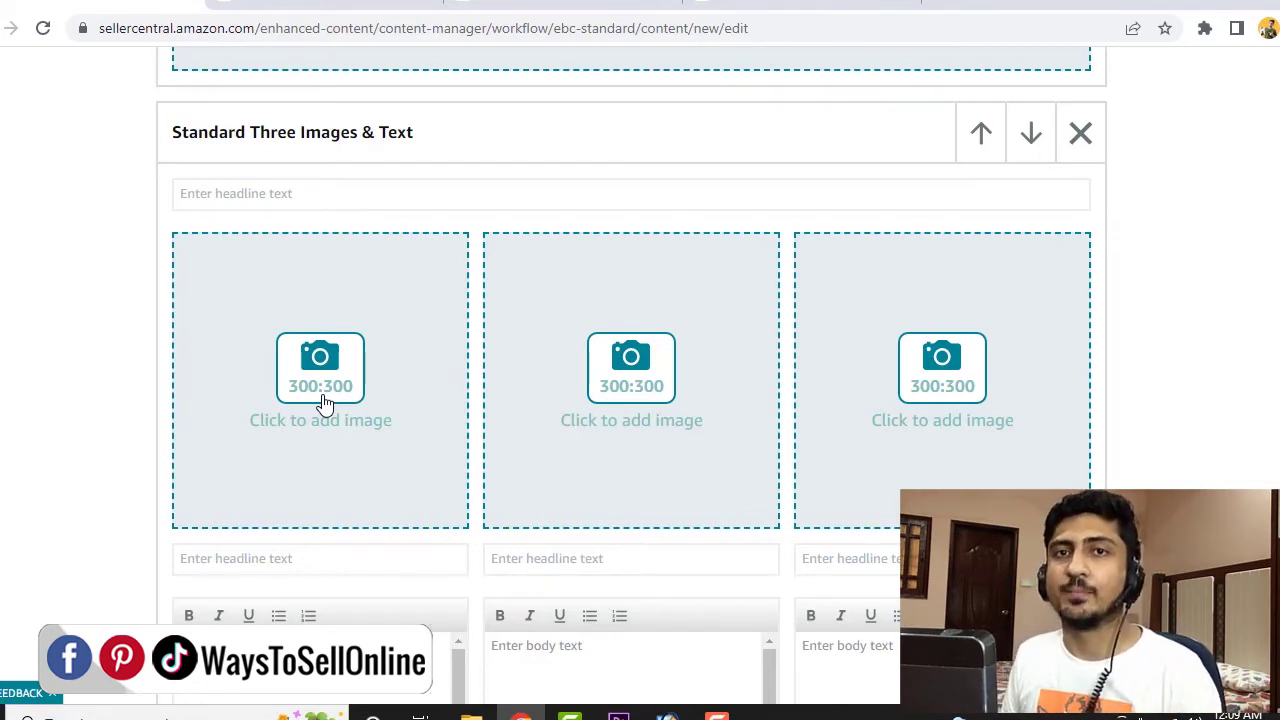
# Step: Go to Pexels in a new tab and search for 'nature' photos
pyautogui.scroll(2, 323, 403)
pyautogui.click(950, 5)
pyautogui.write('pexe')
pyautogui.press('Return')
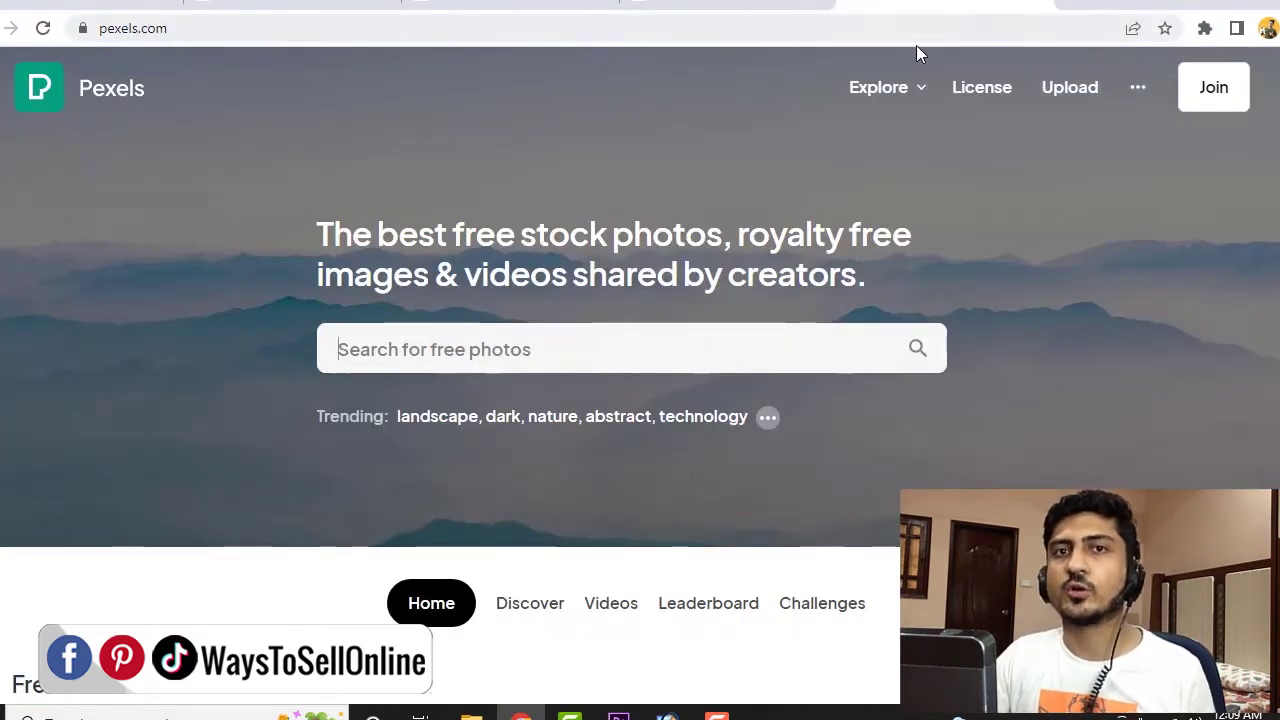
pyautogui.write('nature')
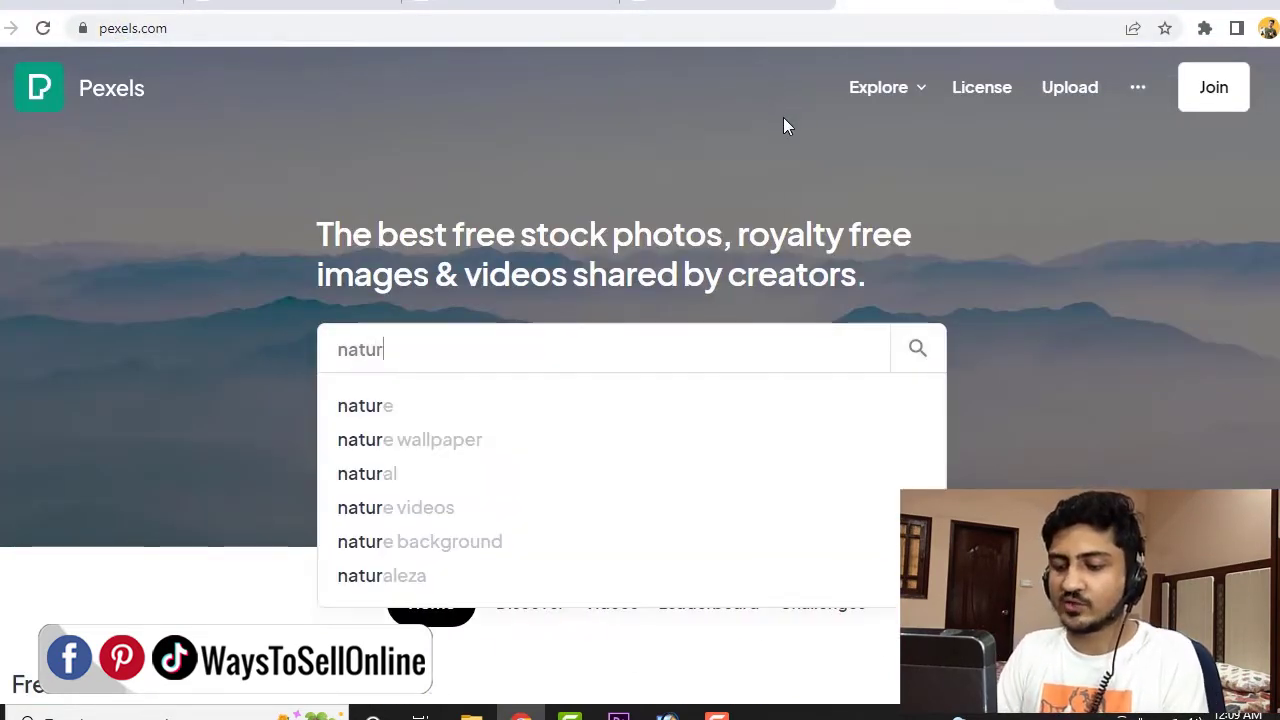
pyautogui.press('Return')
# Step: Save the sunset swing photo from the results and return to the logo image slot
pyautogui.scroll(3, 330, 380)
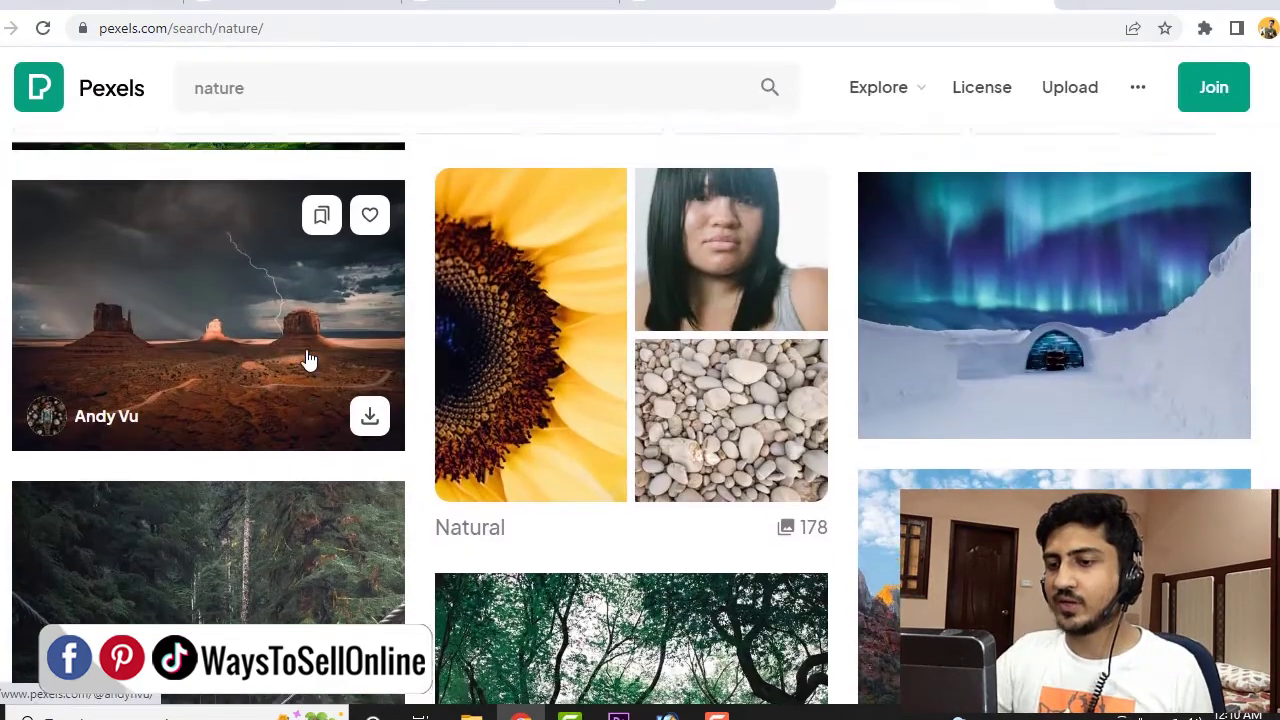
pyautogui.scroll(-3, 269, 280)
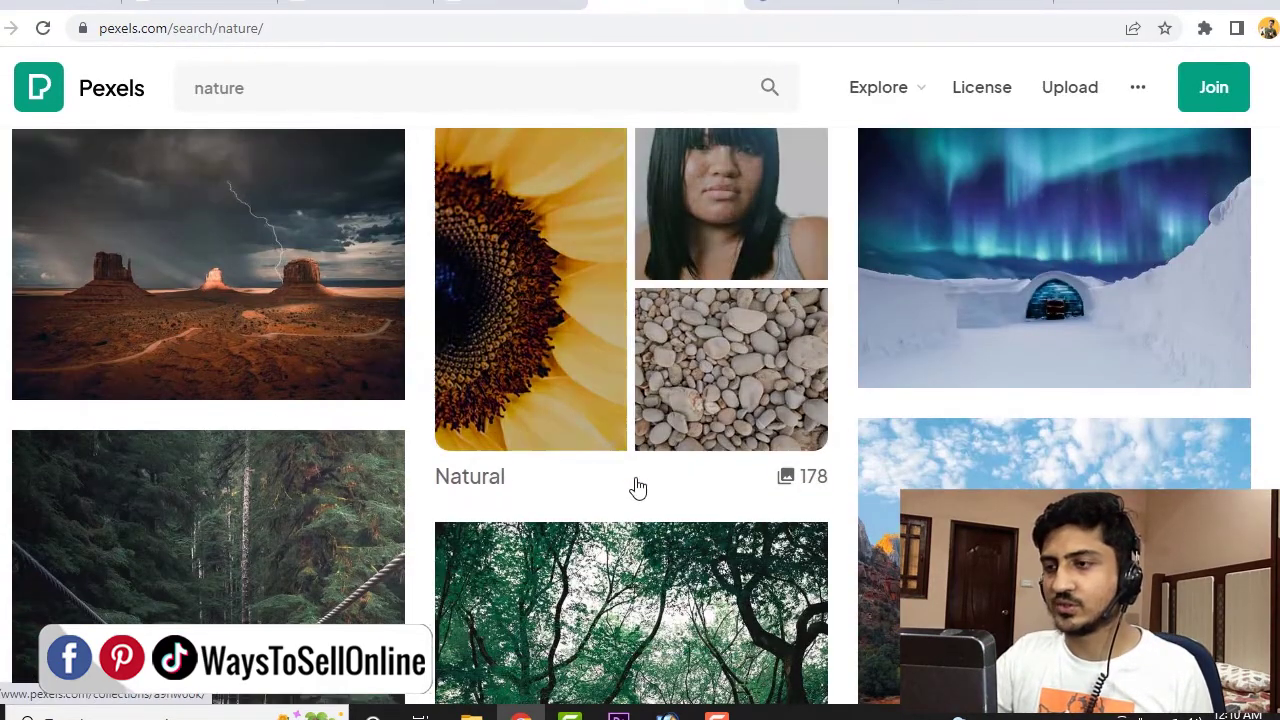
pyautogui.scroll(-3, 337, 437)
pyautogui.scroll(-3, 620, 449)
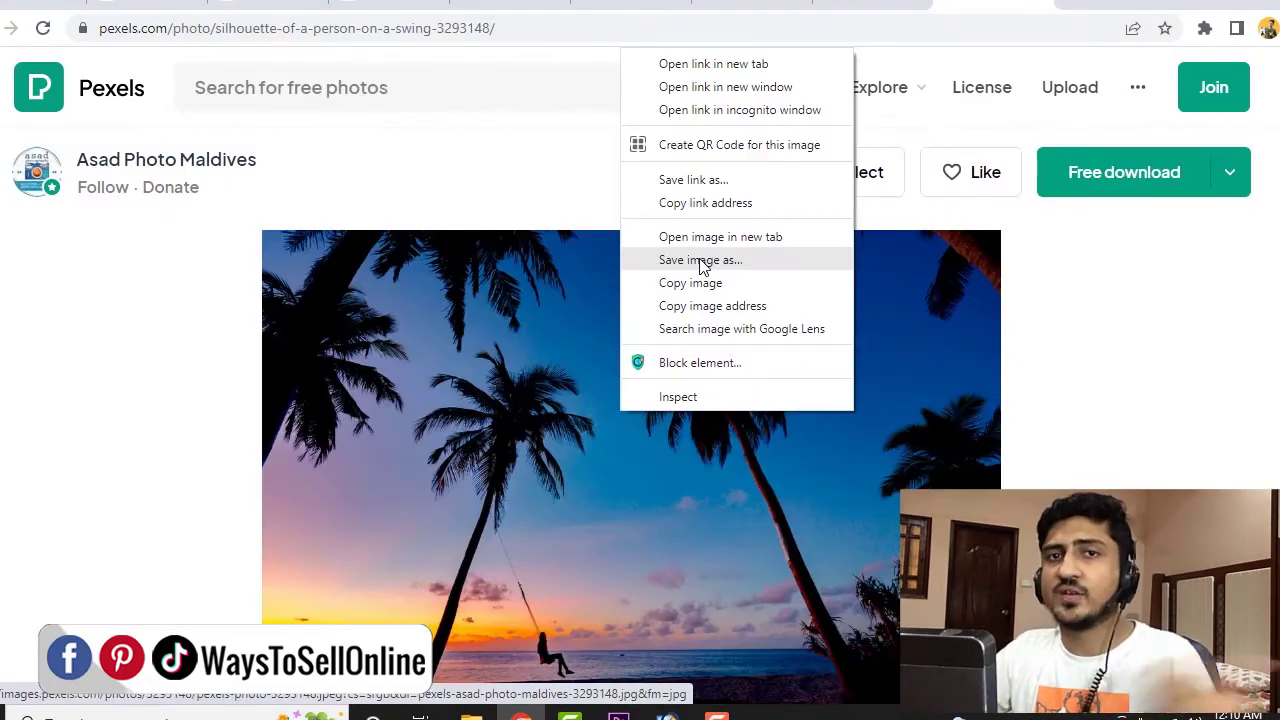
pyautogui.click(700, 260)
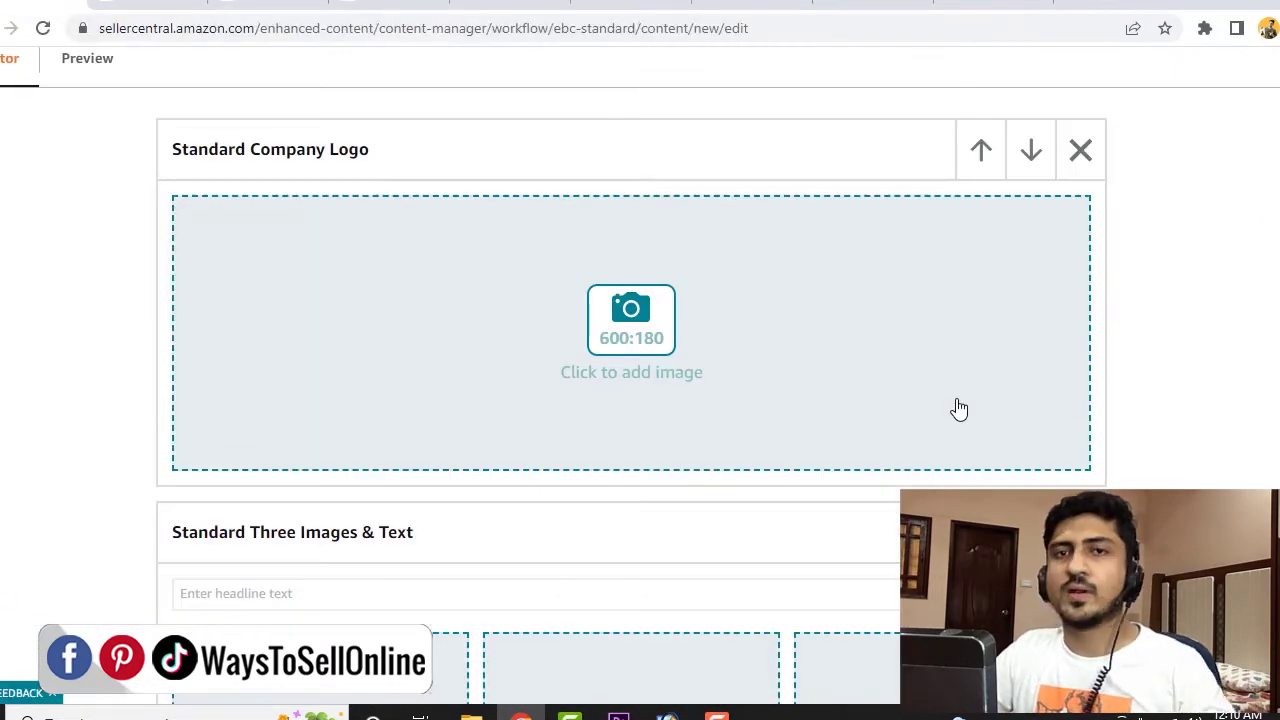
pyautogui.click(645, 368)
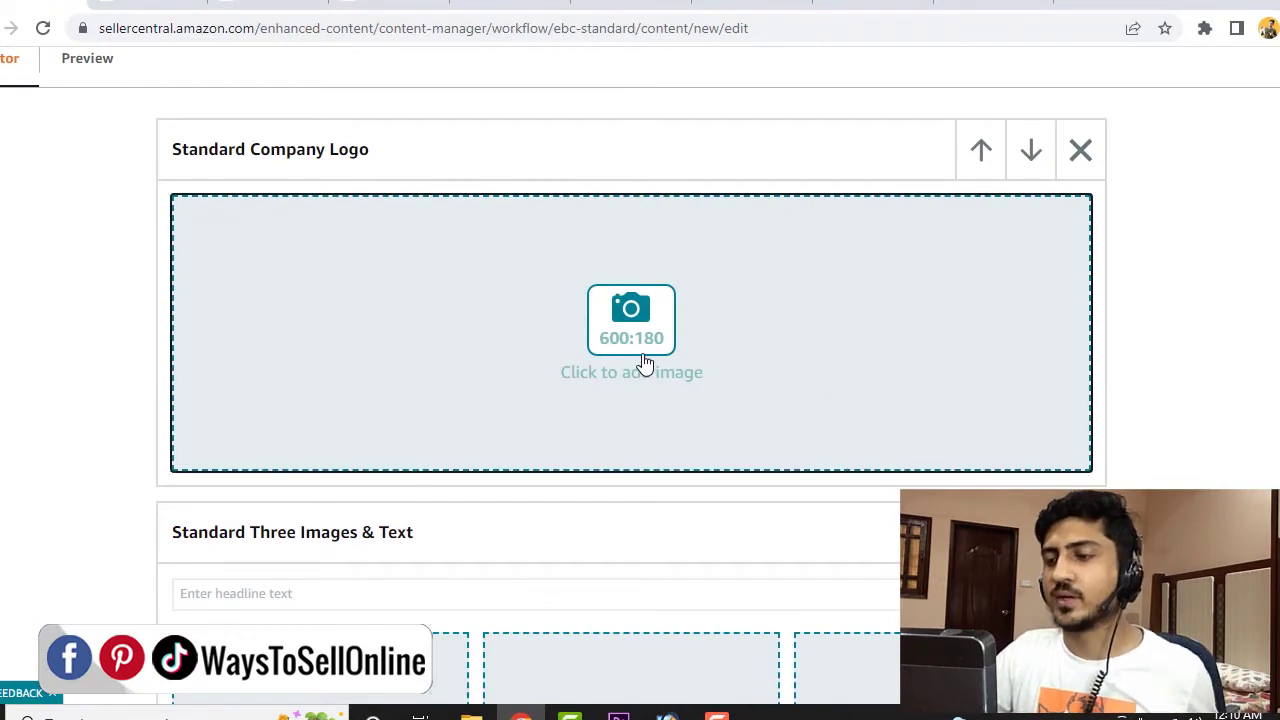
# Step: Upload pexels-photo-3293148.jpeg from the Desktop into the logo slot's asset library
pyautogui.click(624, 379)
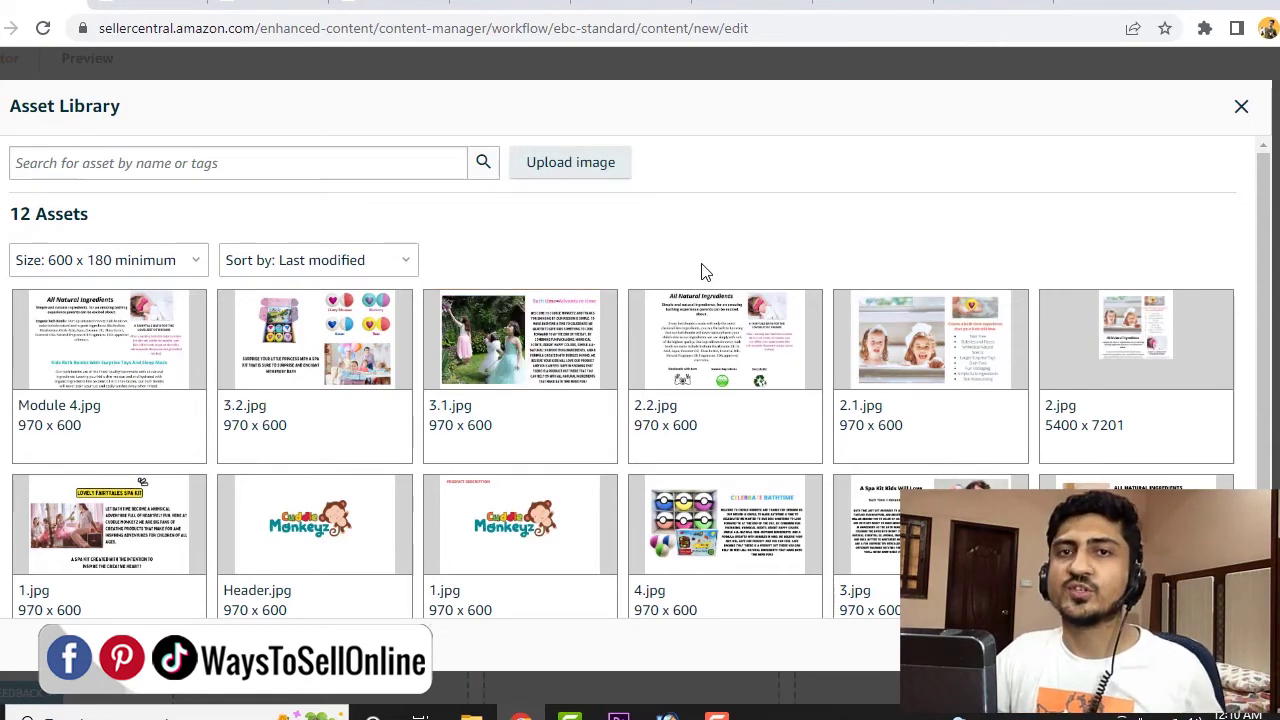
pyautogui.click(566, 163)
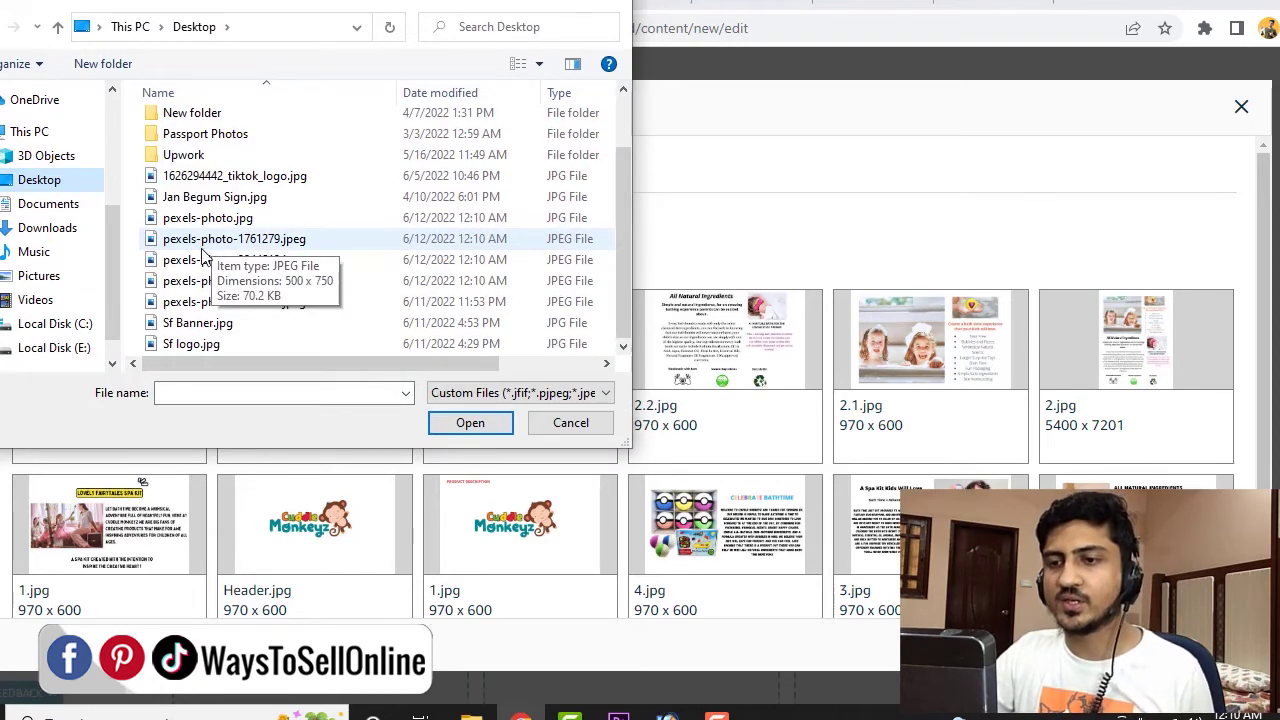
pyautogui.click(518, 63)
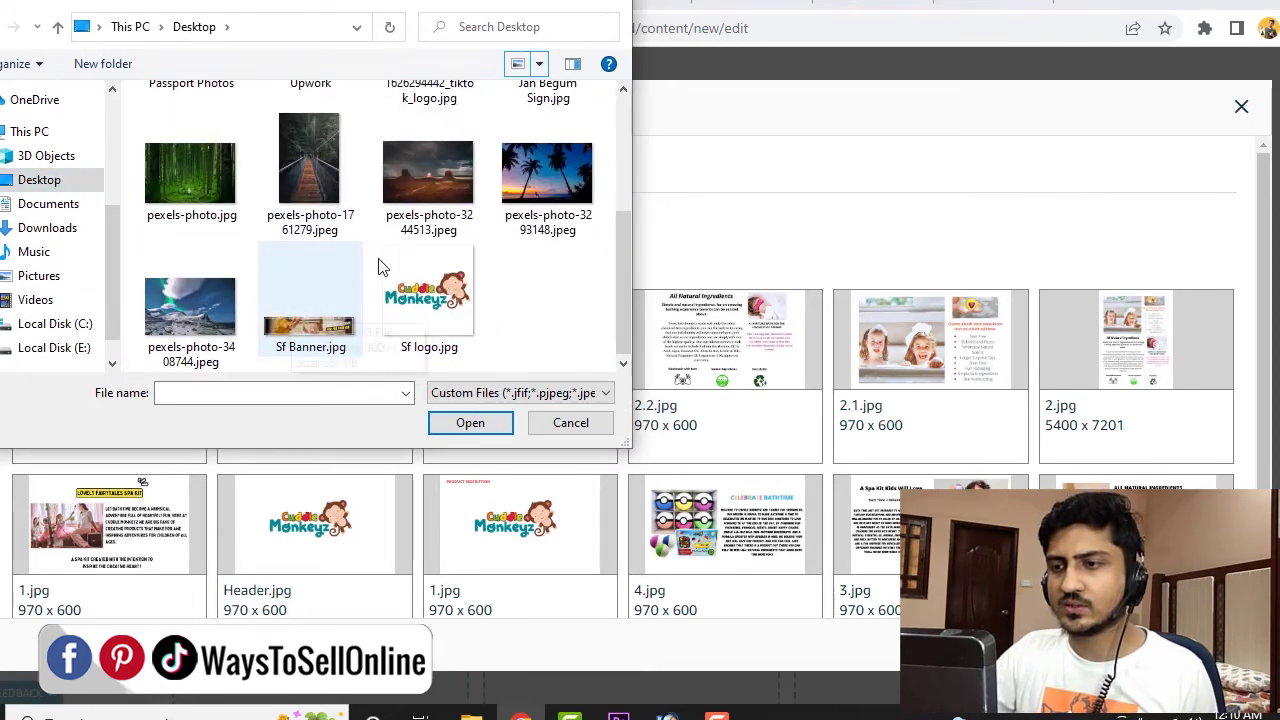
pyautogui.doubleClick(531, 176)
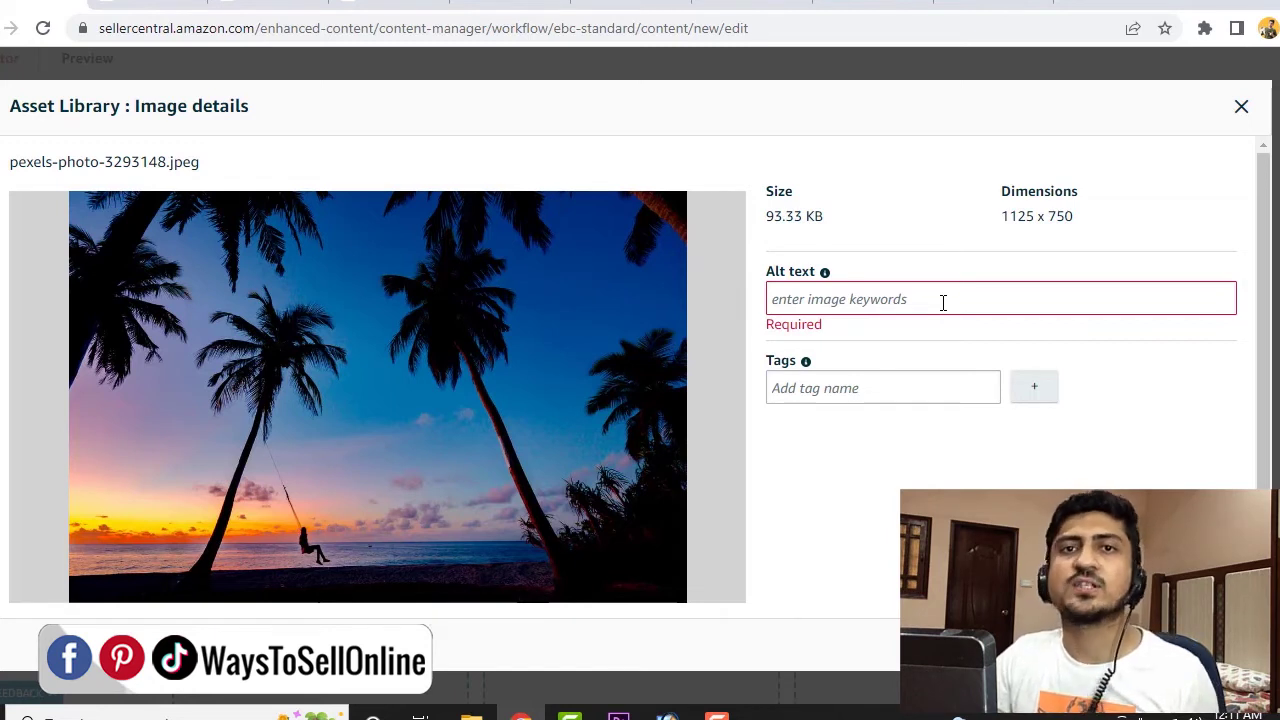
# Step: Give the sunset photo alt text and tag 'bamboo toothbrush', then continue to cropping
pyautogui.click(942, 302)
pyautogui.write('bamboo toothbrusg')
pyautogui.press('BackSpace')
pyautogui.write('h')
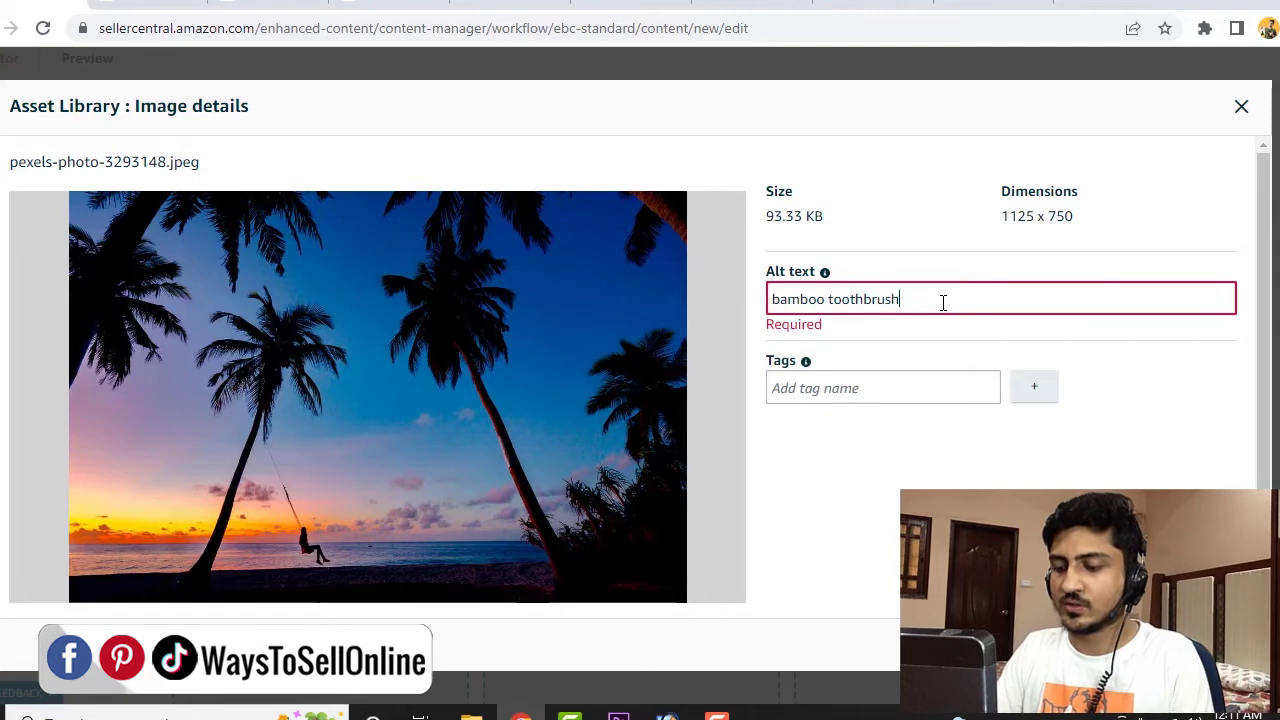
pyautogui.hotkey('ctrl', 'a')
pyautogui.hotkey('ctrl', 'c')
pyautogui.click(849, 395)
pyautogui.hotkey('ctrl', 'v')
pyautogui.press('Tab')
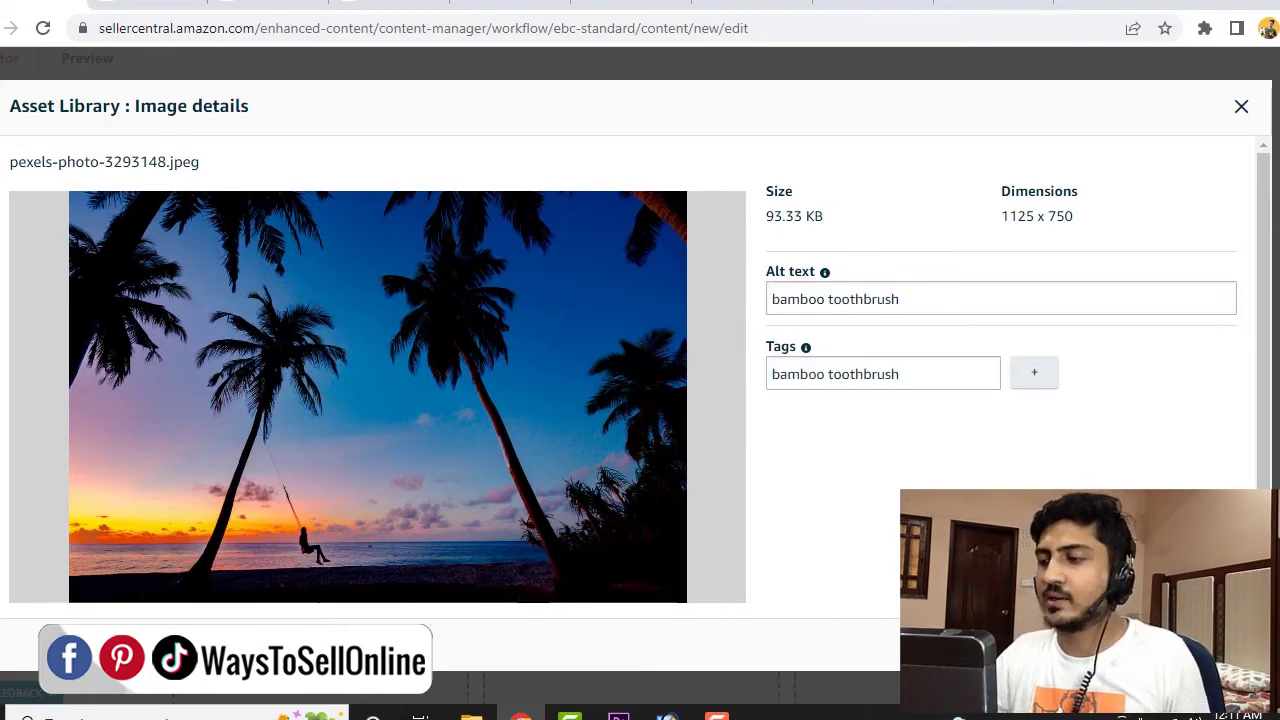
pyautogui.click(1190, 648)
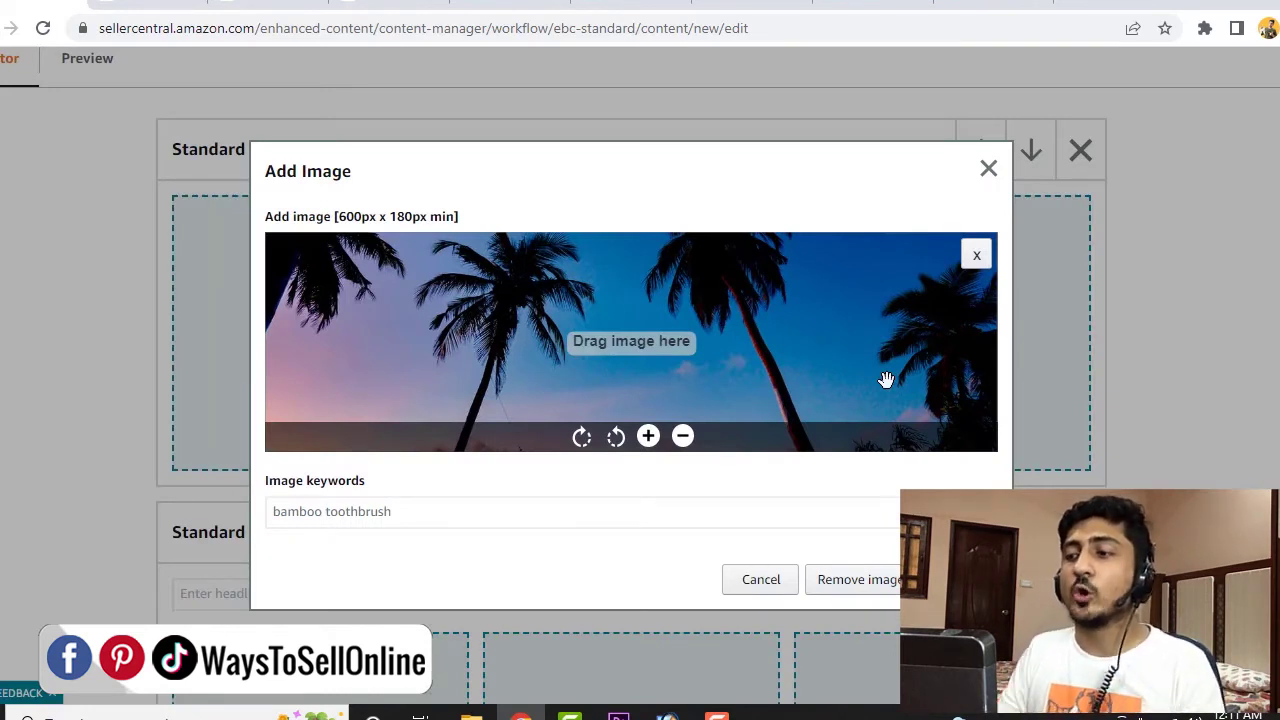
# Step: Crop the banner to frame the sunset and swing, and add it to the logo module
pyautogui.moveTo(789, 337); pyautogui.dragTo(806, 195)
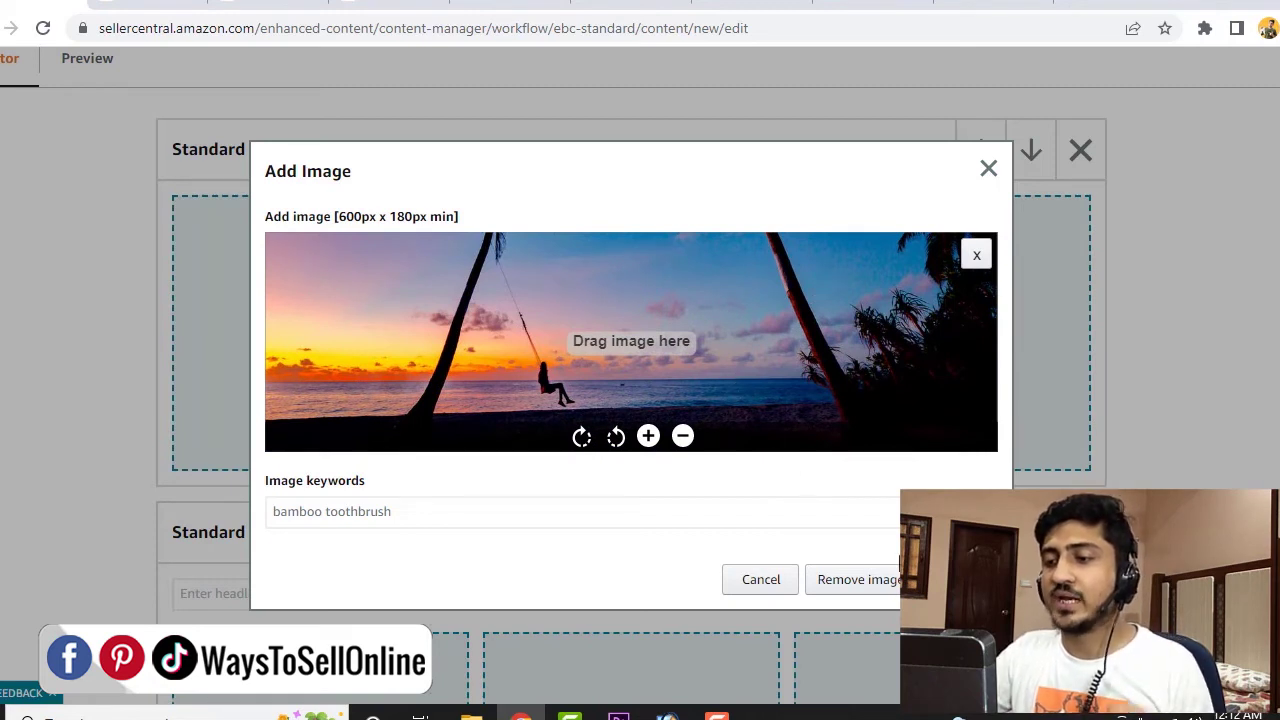
pyautogui.click(955, 579)
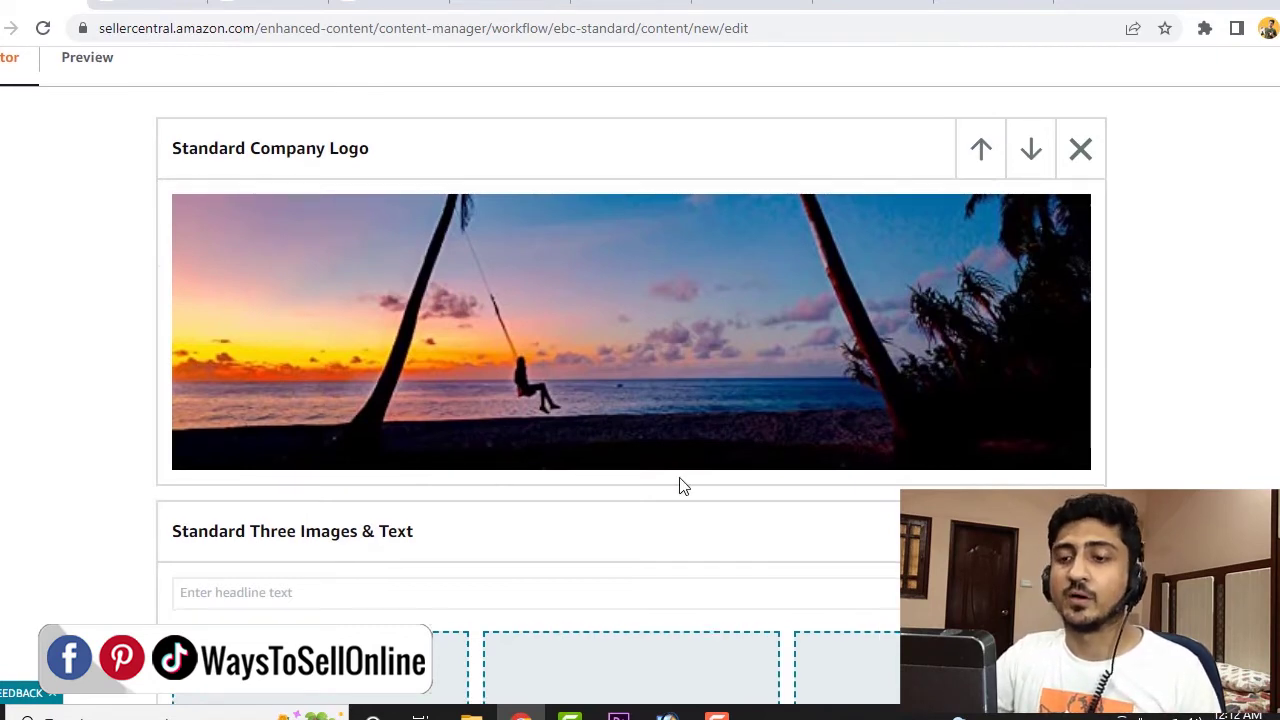
pyautogui.scroll(-3, 680, 486)
pyautogui.scroll(-1, 204, 492)
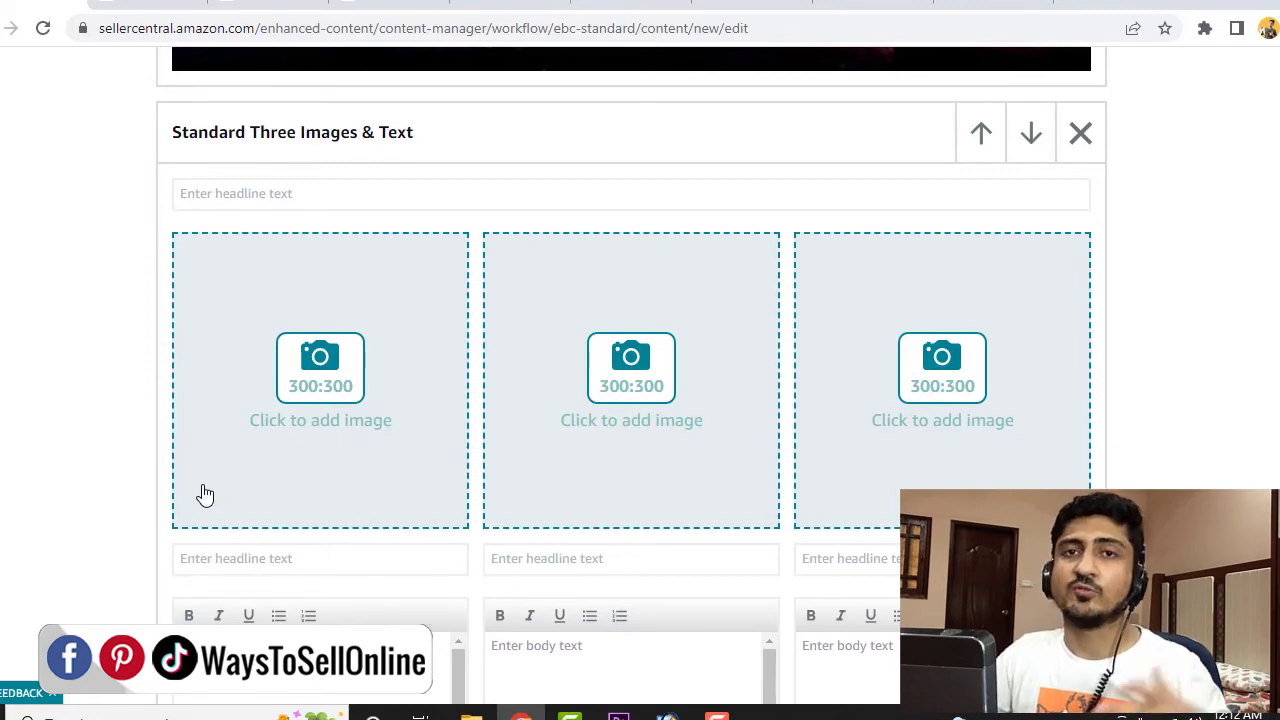
# Step: Upload the forest photo into the first image slot of the three-image module
pyautogui.click(315, 393)
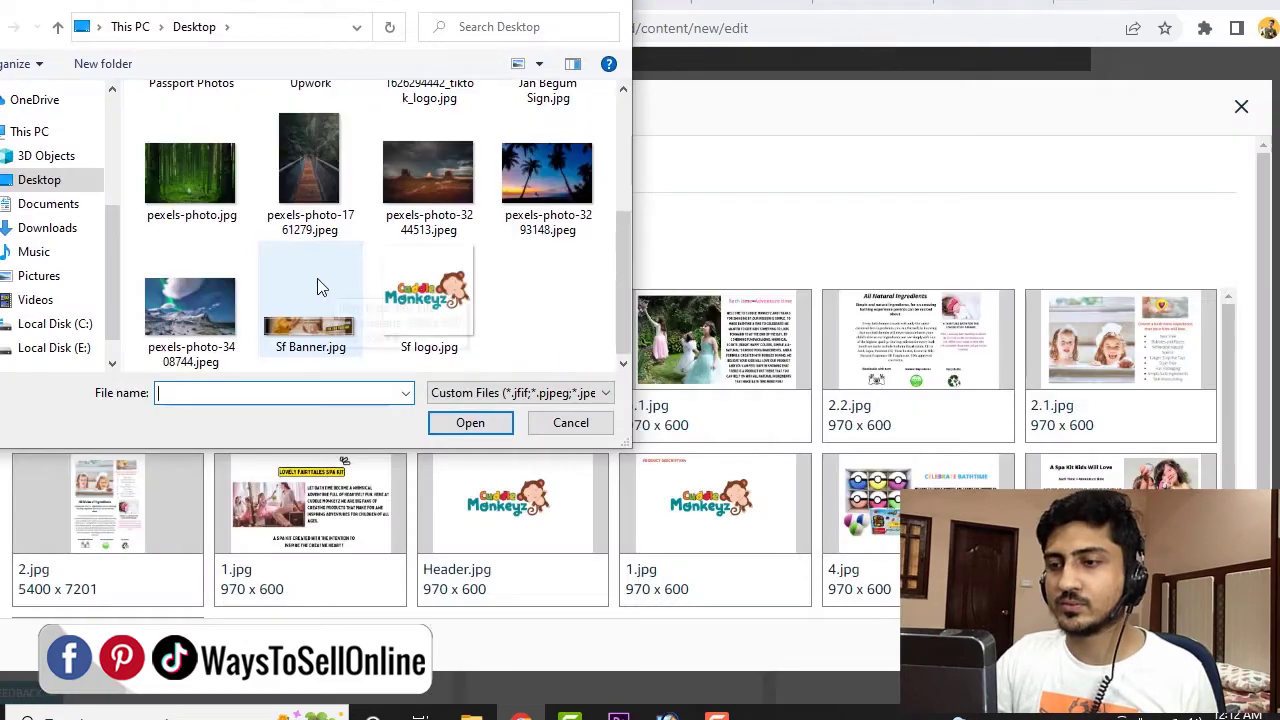
pyautogui.doubleClick(320, 286)
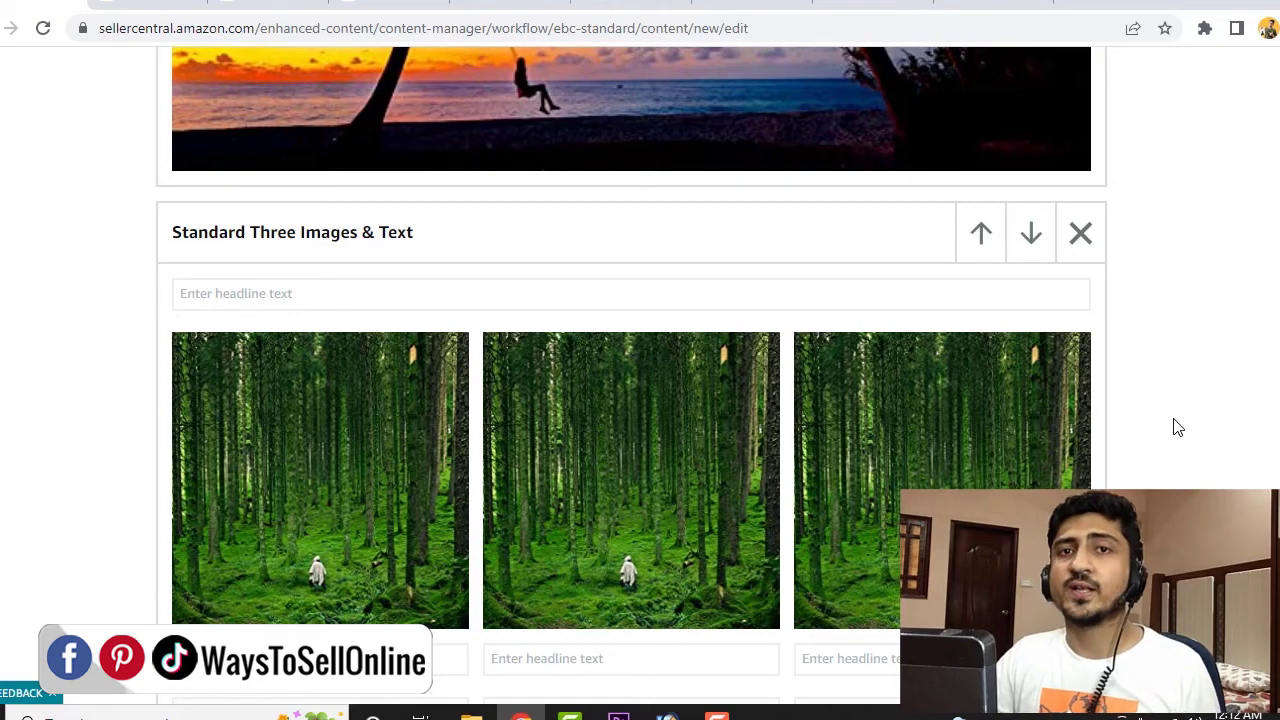
pyautogui.moveTo(528, 466)
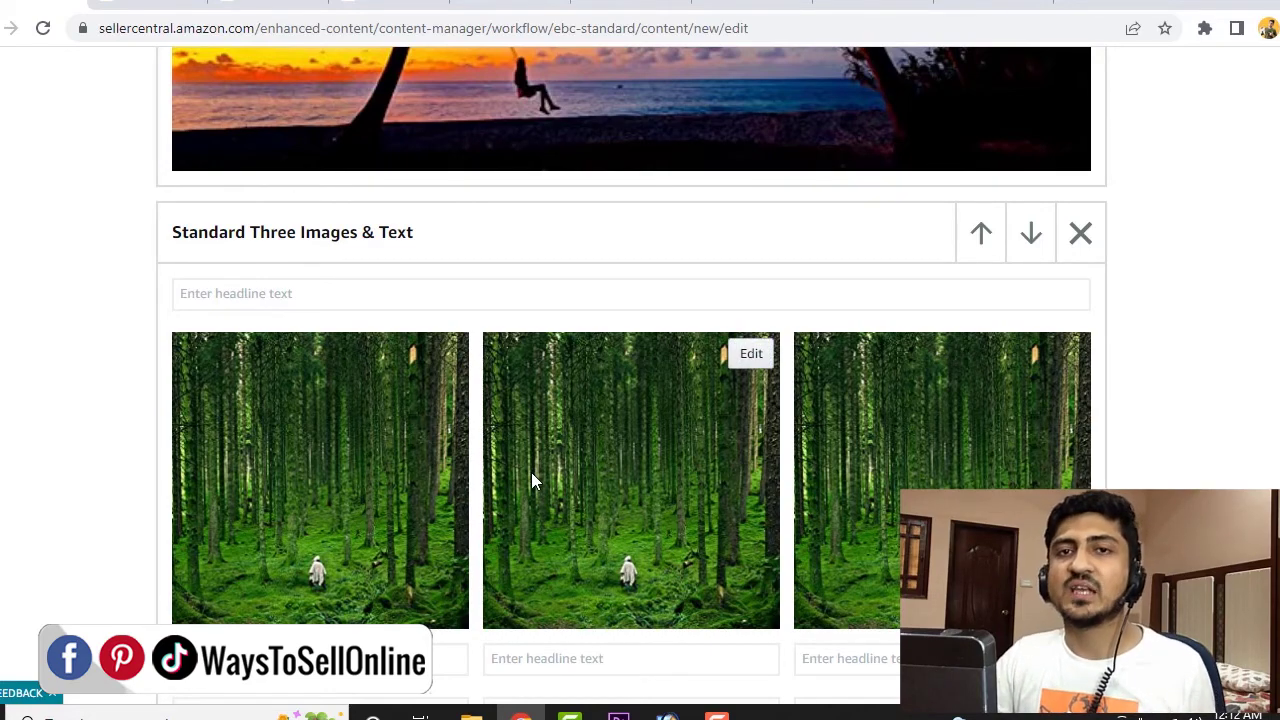
pyautogui.scroll(-3, 529, 466)
# Step: Enter placeholder body text under the first forest image and copy it
pyautogui.click(375, 520)
pyautogui.write('mbjhfaskjDNjkasdnf')
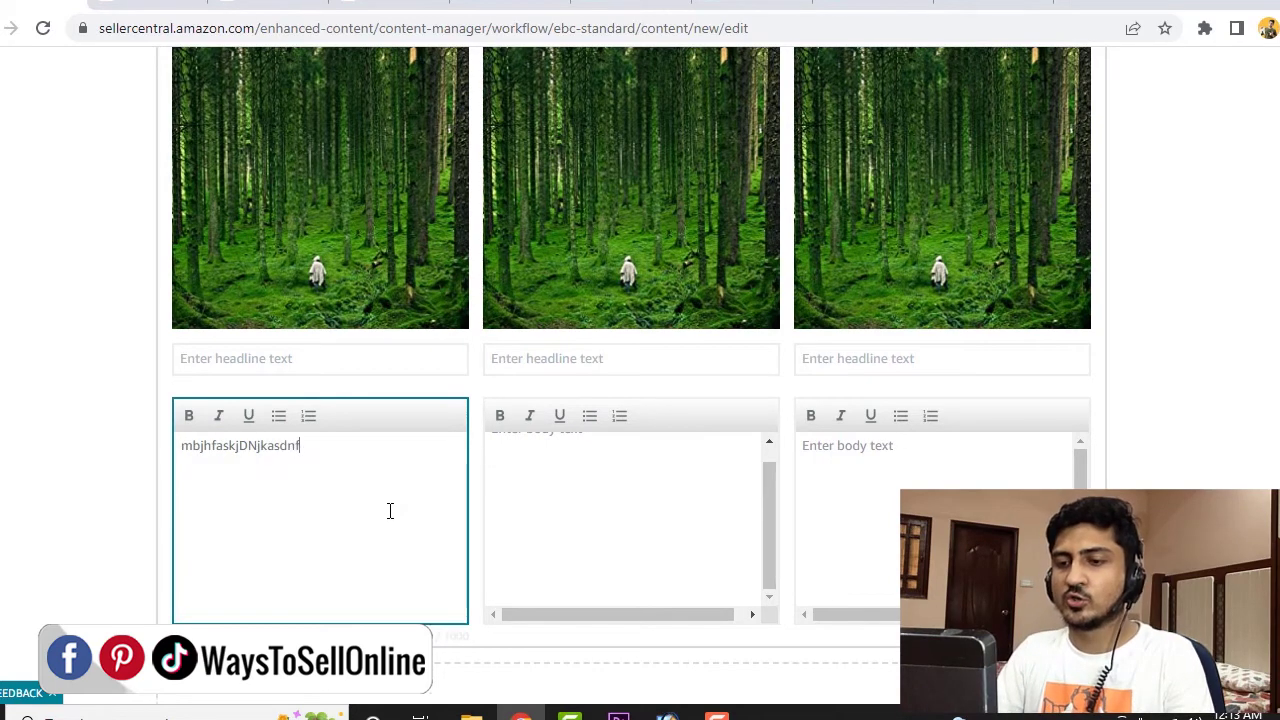
pyautogui.write(',dsnfjdnkascbdv, ds')
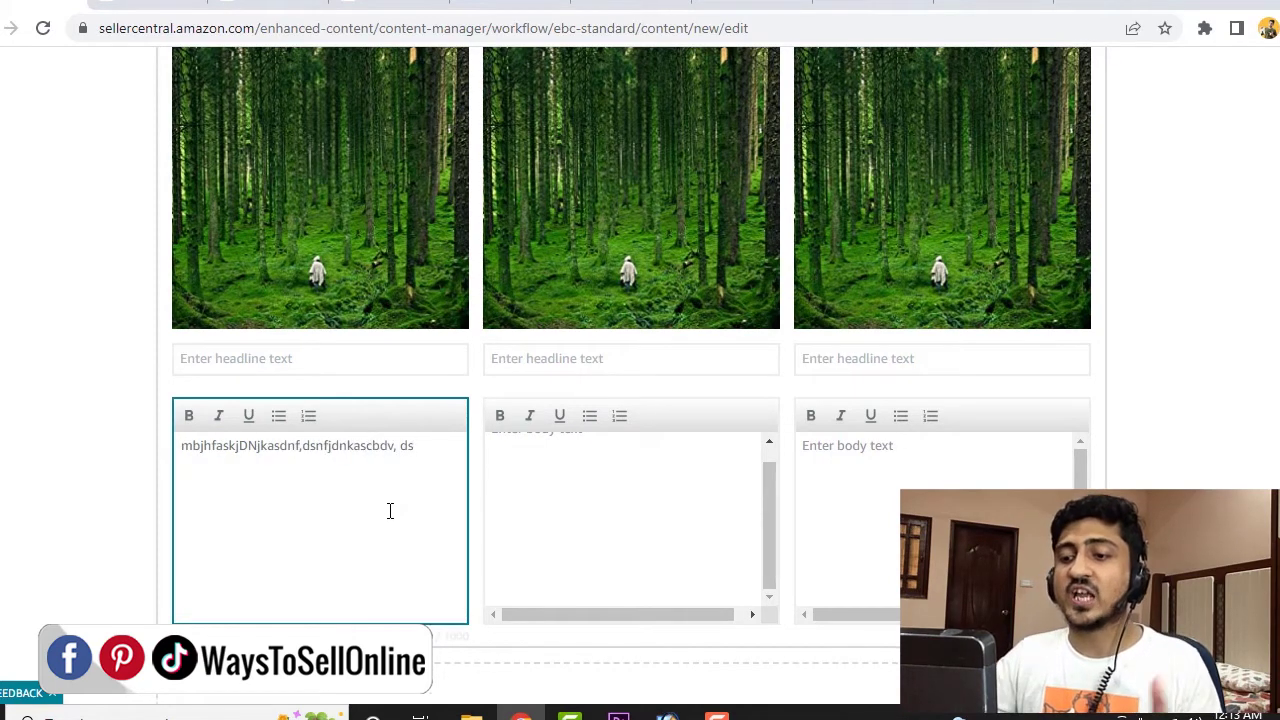
pyautogui.tripleClick(358, 447)
pyautogui.press('BackSpace')
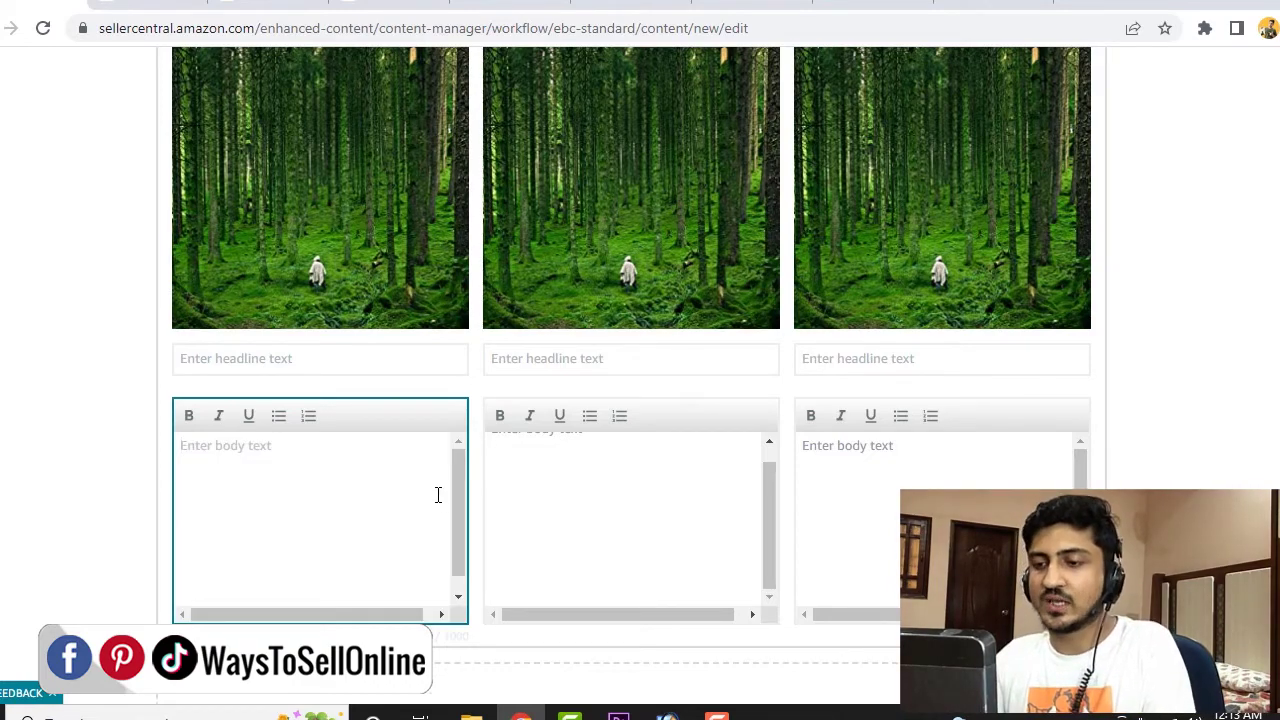
pyautogui.hotkey('ctrl', 'z')
# Step: Paste the copied body text into the second and third image text boxes
pyautogui.click(668, 497)
pyautogui.hotkey('ctrl', 'v')
pyautogui.click(971, 486)
pyautogui.hotkey('ctrl', 'v')
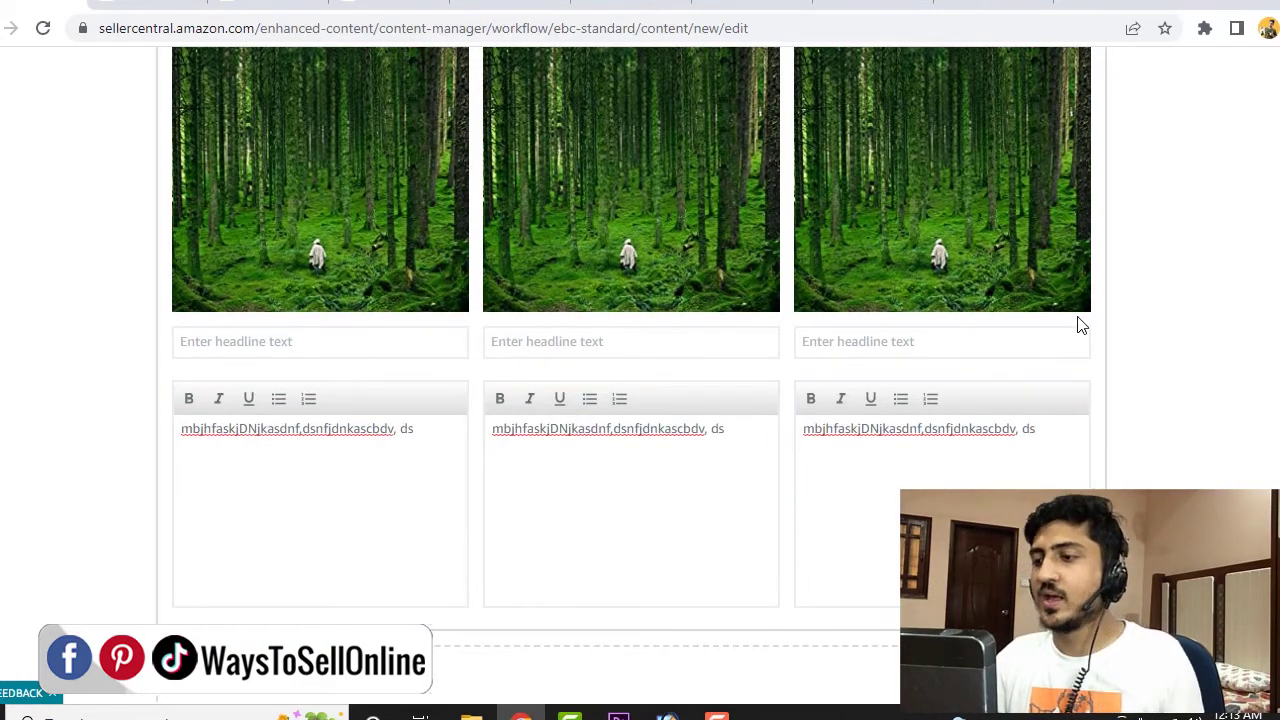
pyautogui.scroll(6, 1133, 337)
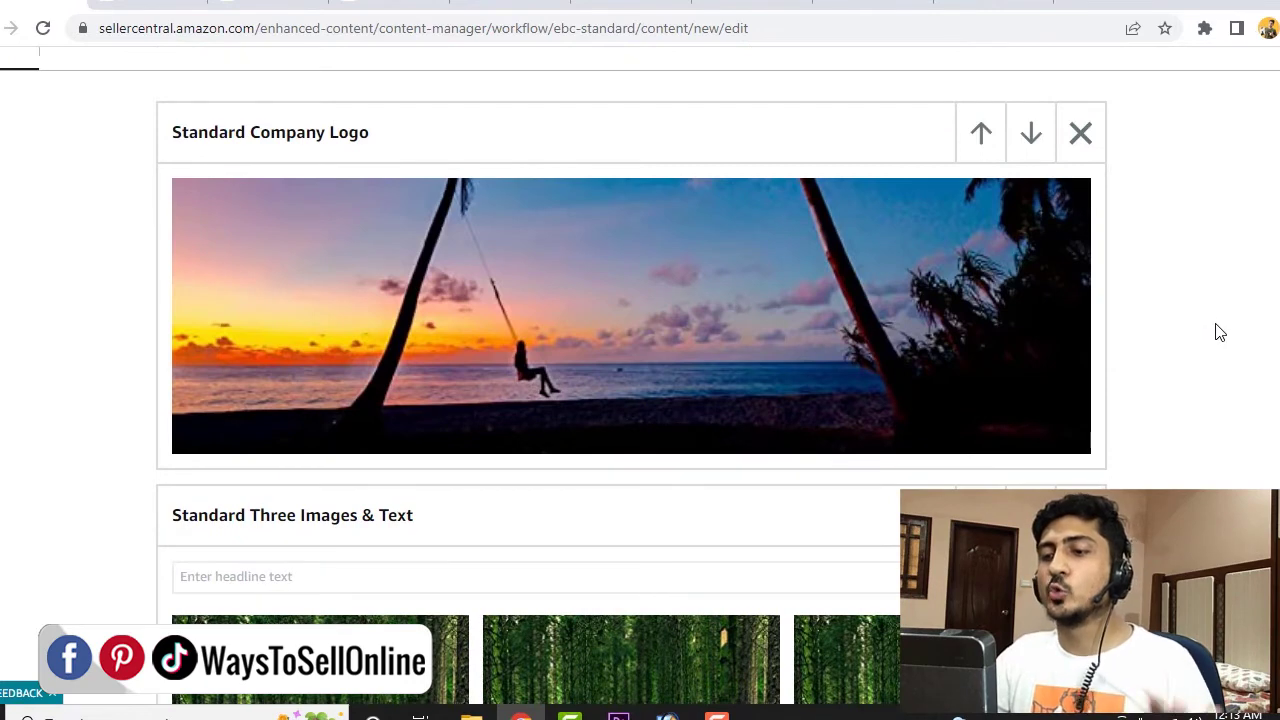
pyautogui.moveTo(752, 358)
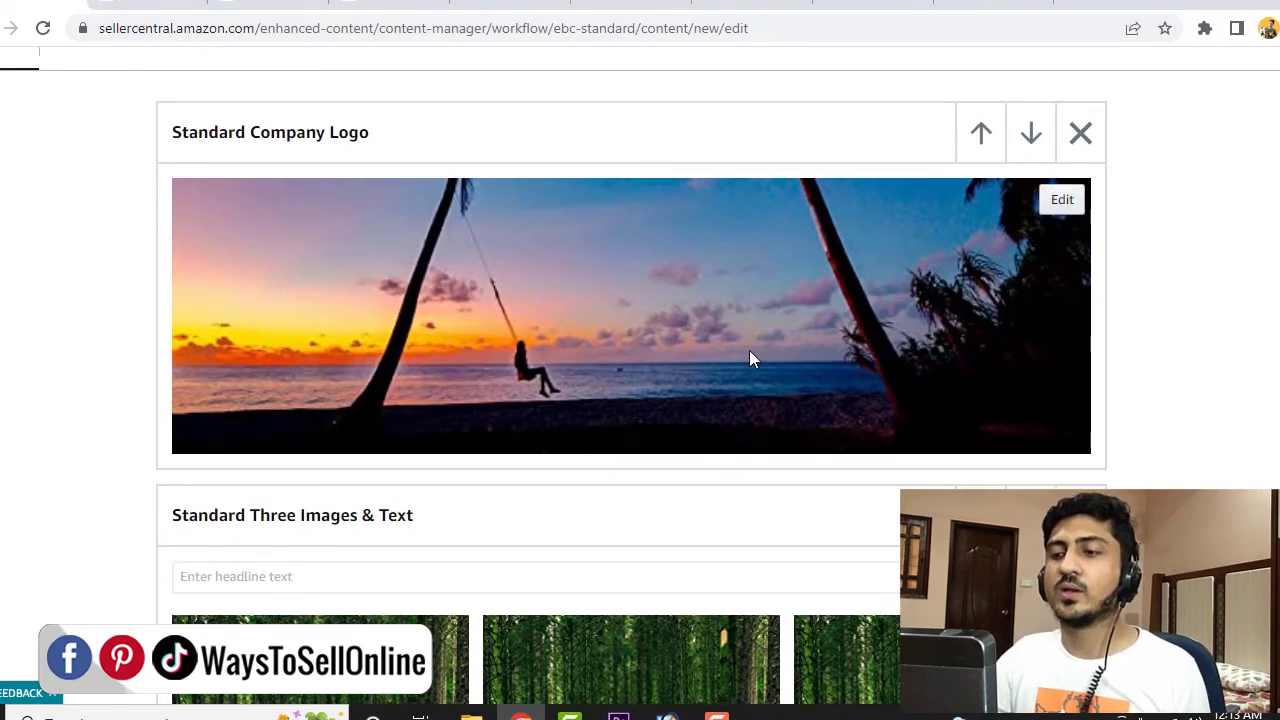
pyautogui.scroll(-5, 752, 358)
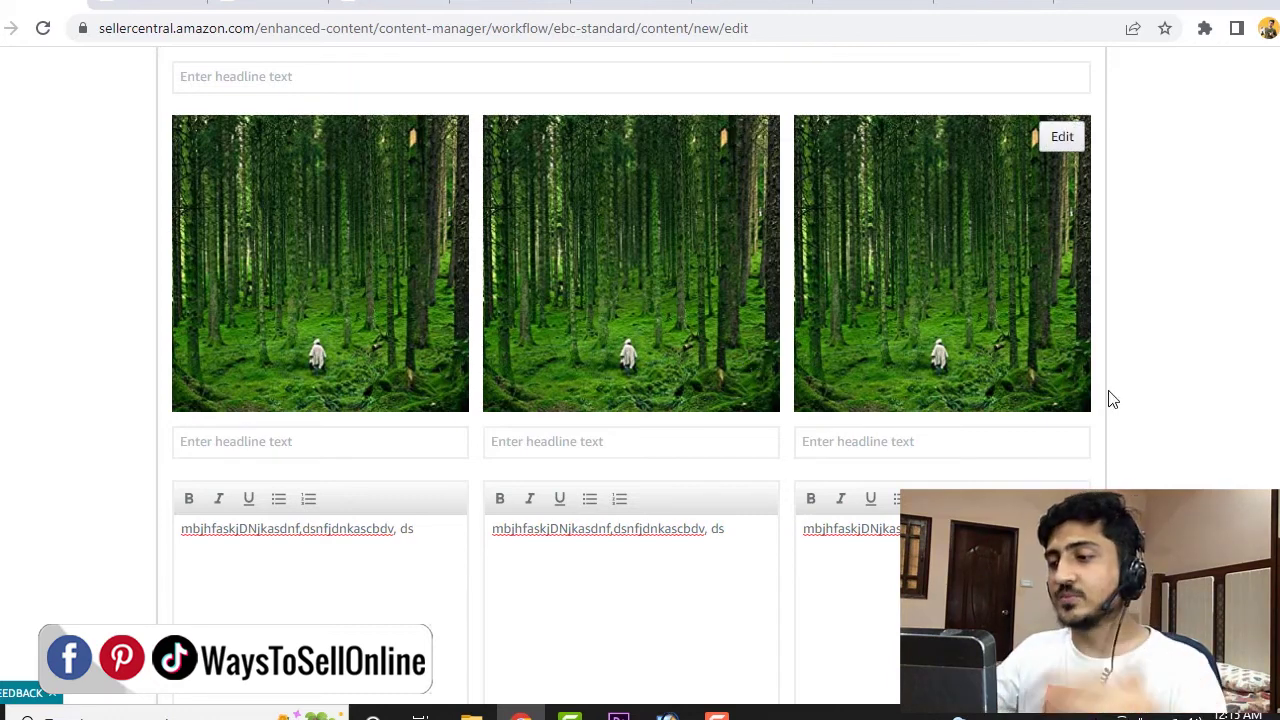
pyautogui.scroll(-5, 1163, 417)
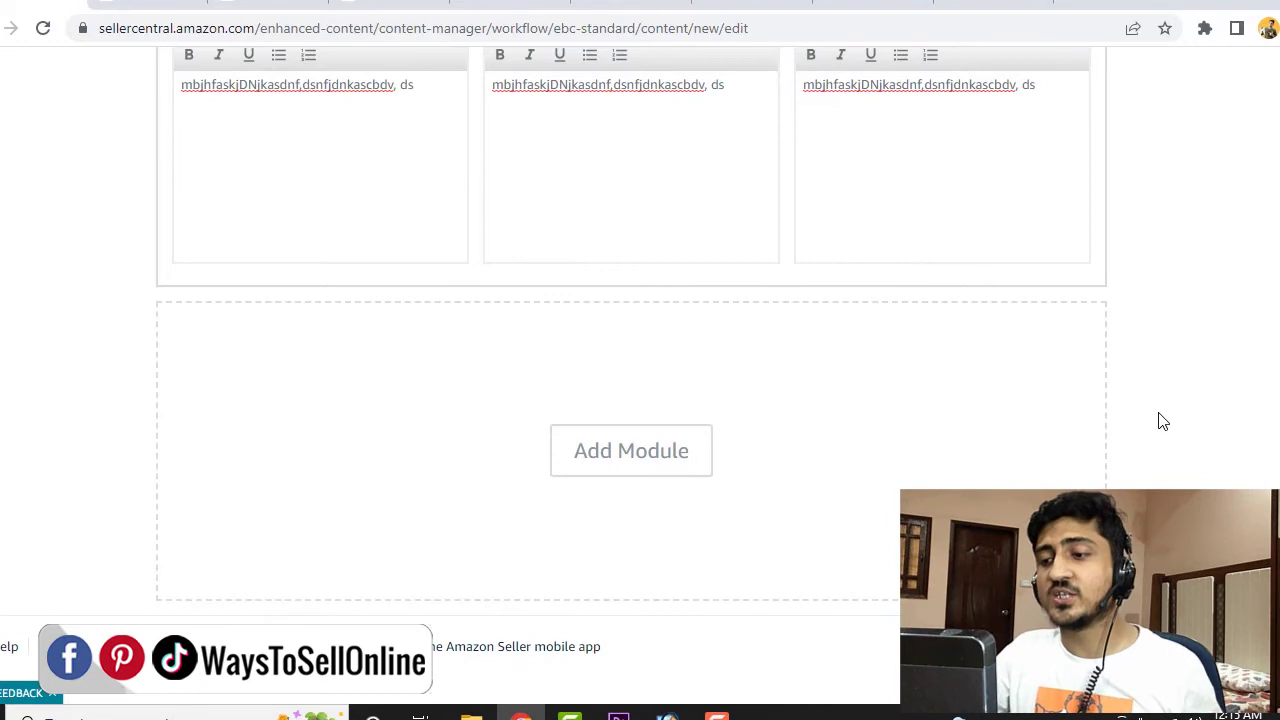
pyautogui.click(667, 470)
pyautogui.scroll(-2, 688, 362)
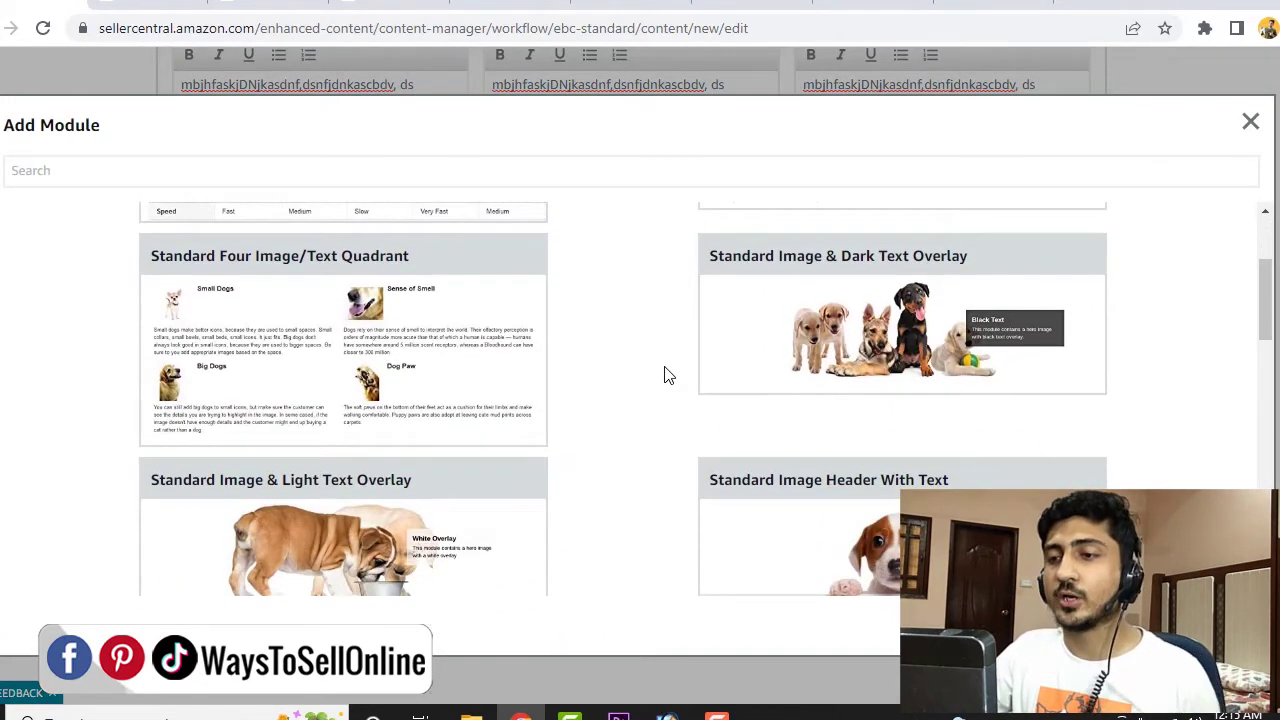
pyautogui.scroll(2, 667, 375)
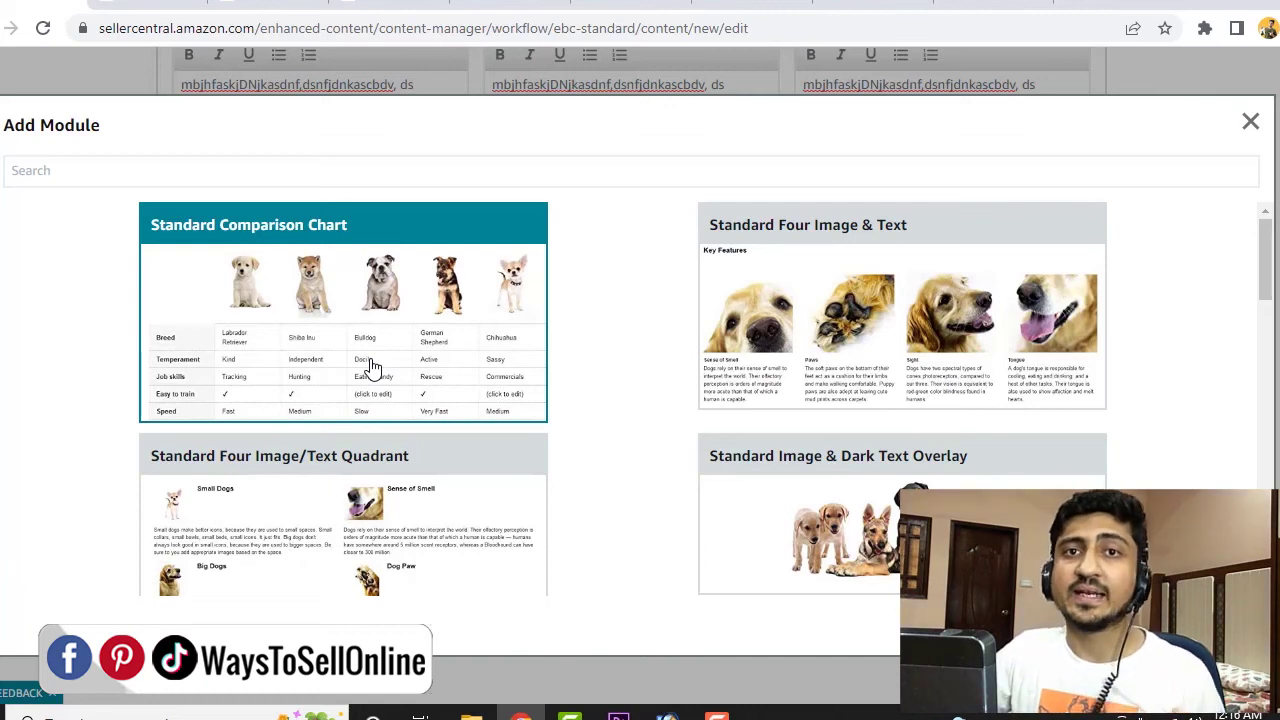
pyautogui.click(1248, 121)
pyautogui.scroll(3, 1131, 320)
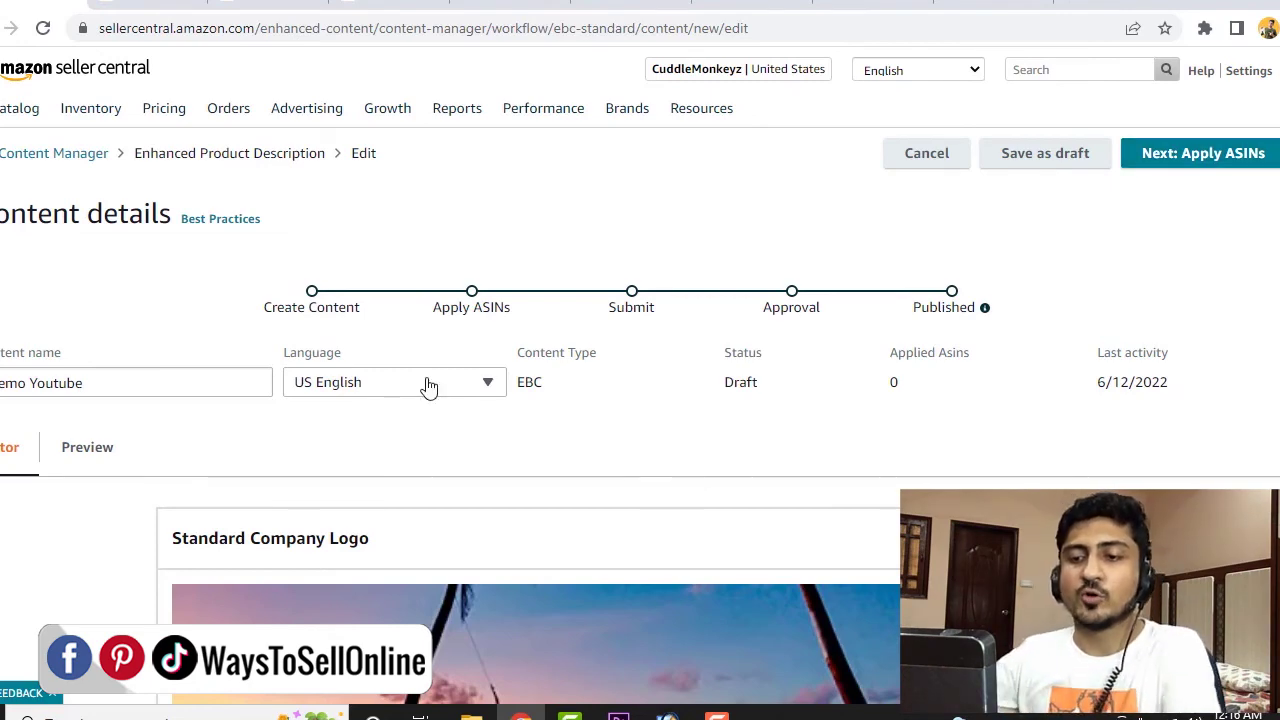
# Step: Preview the draft and scroll through the sunset banner and three captioned forest images
pyautogui.scroll(-1, 425, 405)
pyautogui.scroll(-1, 425, 410)
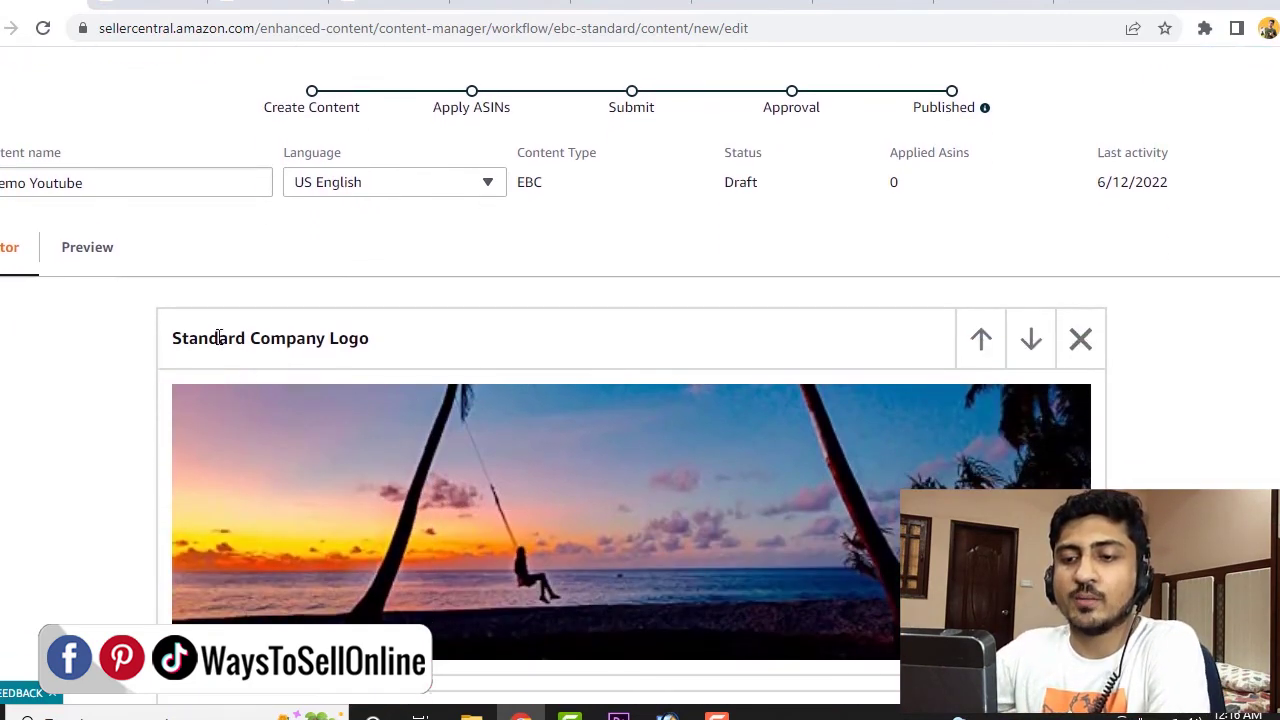
pyautogui.click(92, 250)
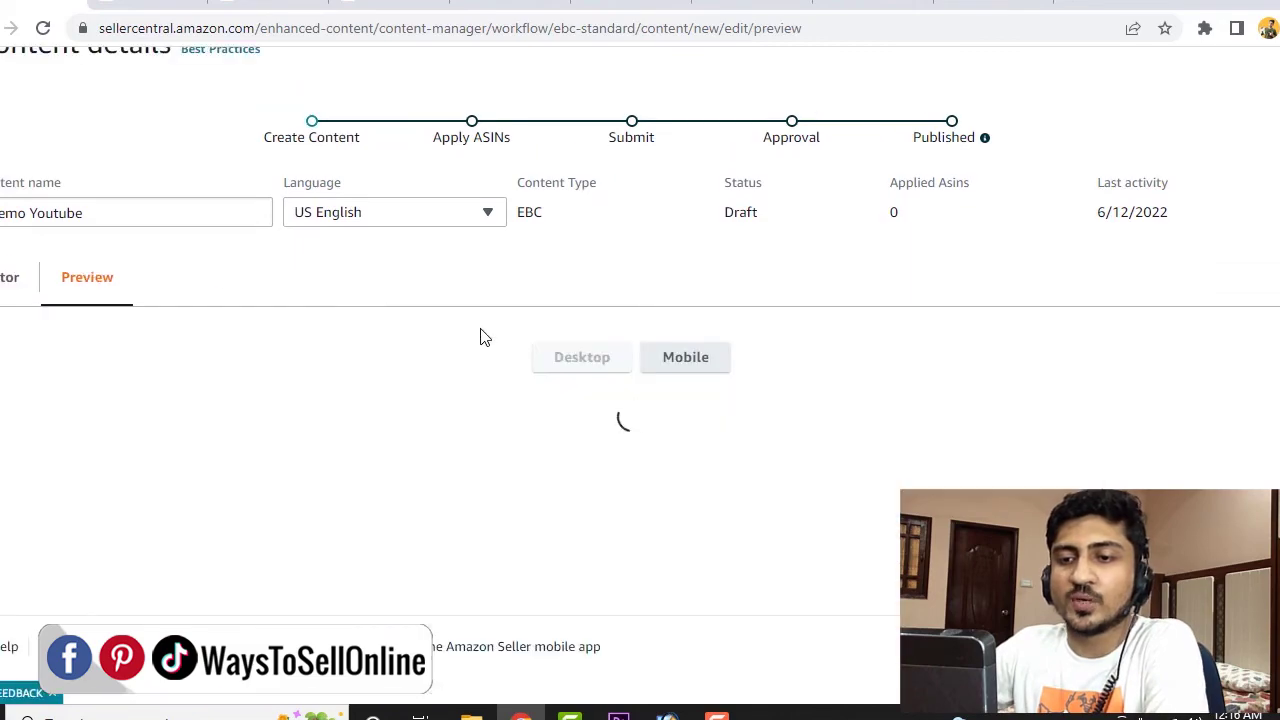
pyautogui.scroll(-3, 1044, 464)
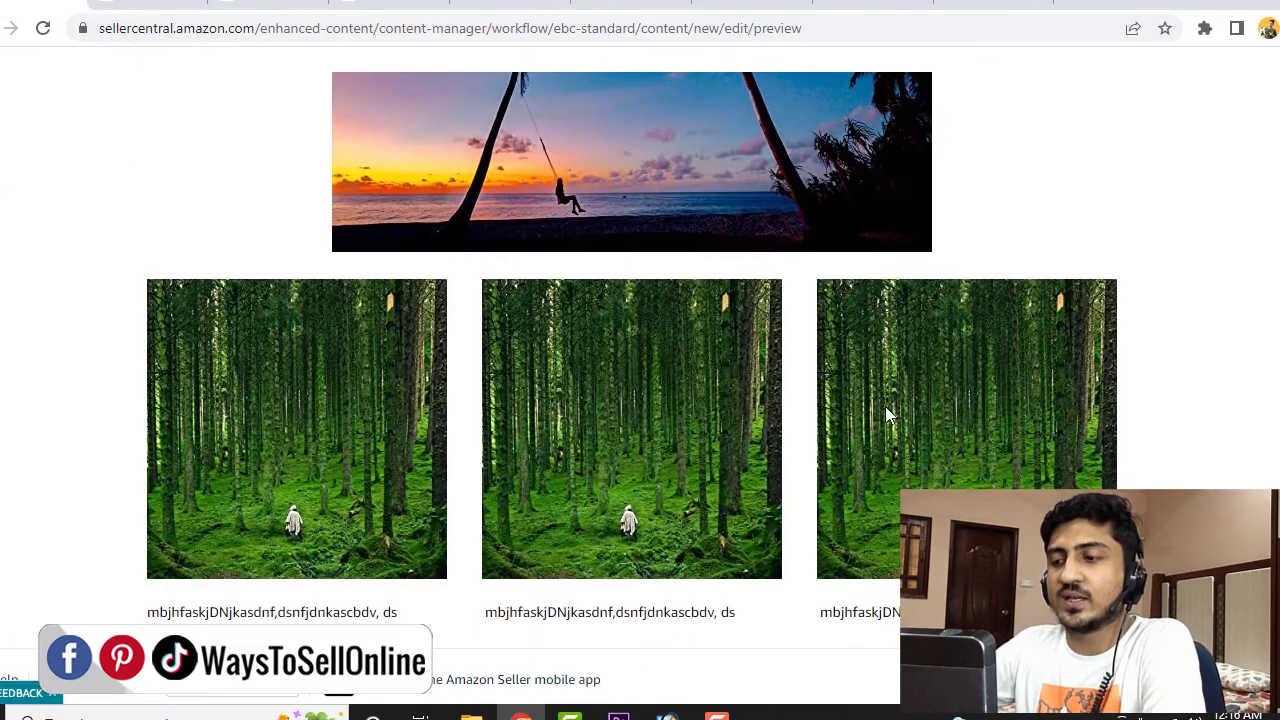
pyautogui.scroll(5, 933, 405)
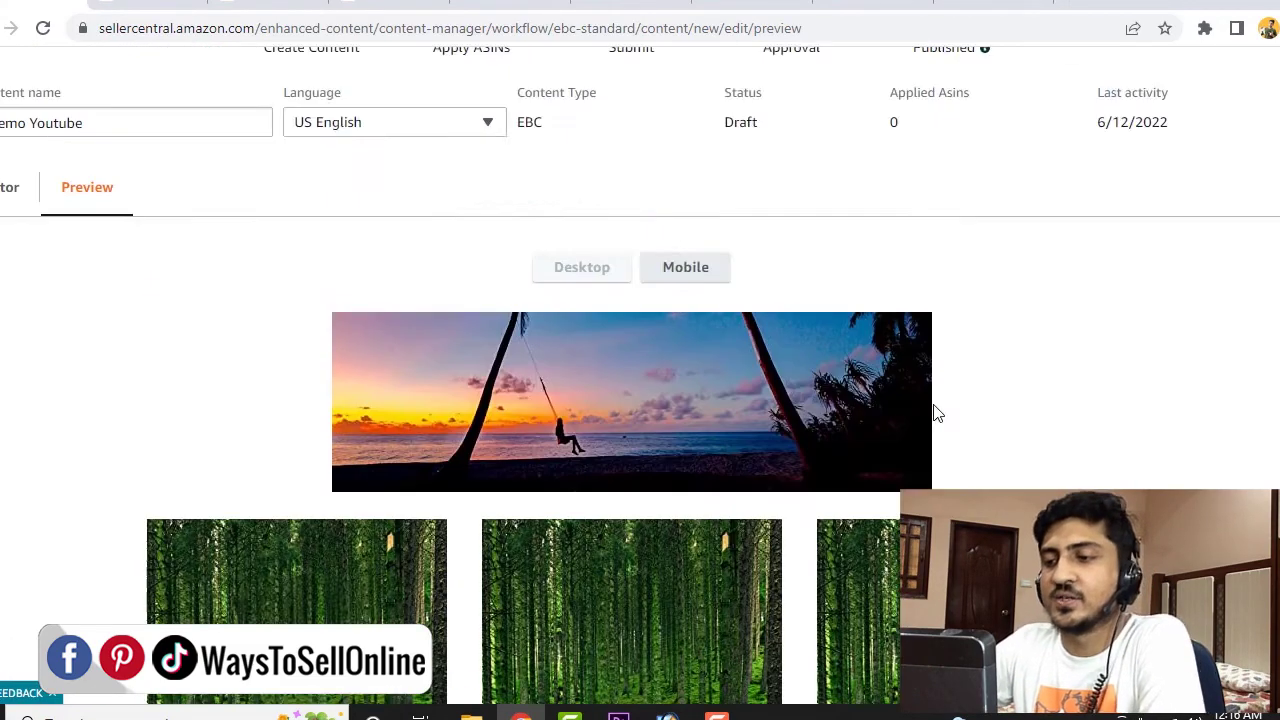